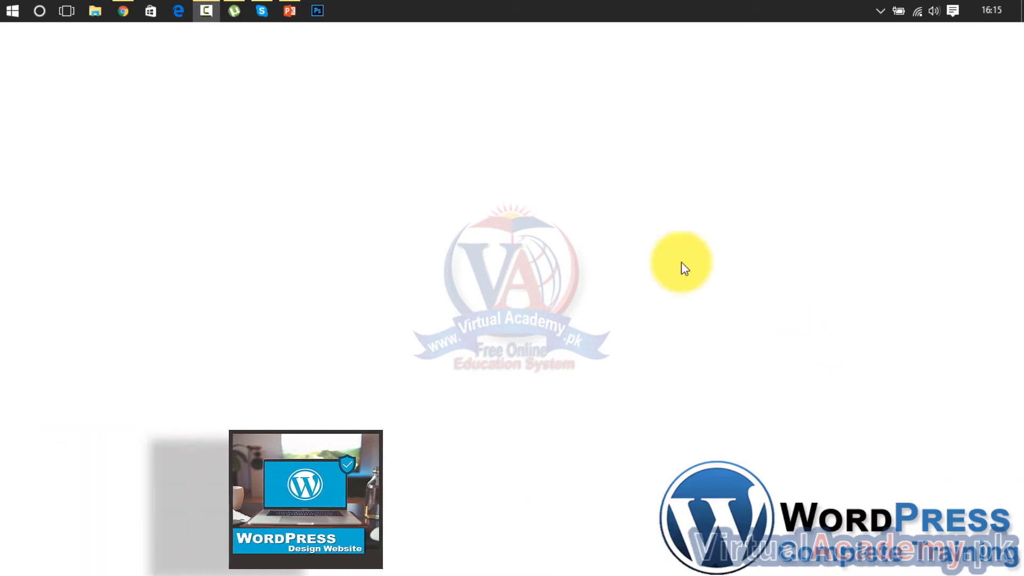
Switch to Chrome and open the Wordpress Training site's front end in a new browser tab
left_click(124, 11)
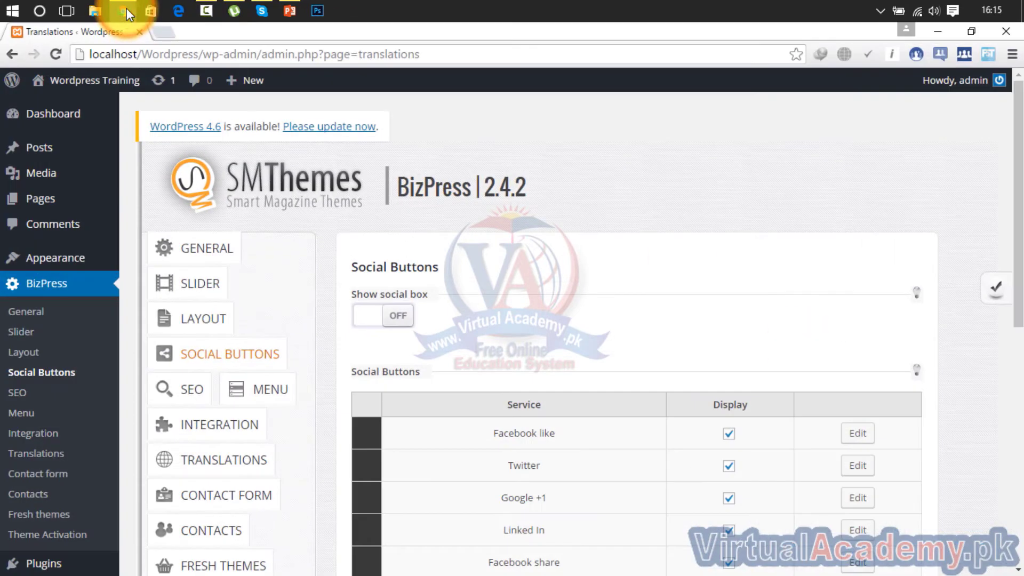
mouse_move(91, 91)
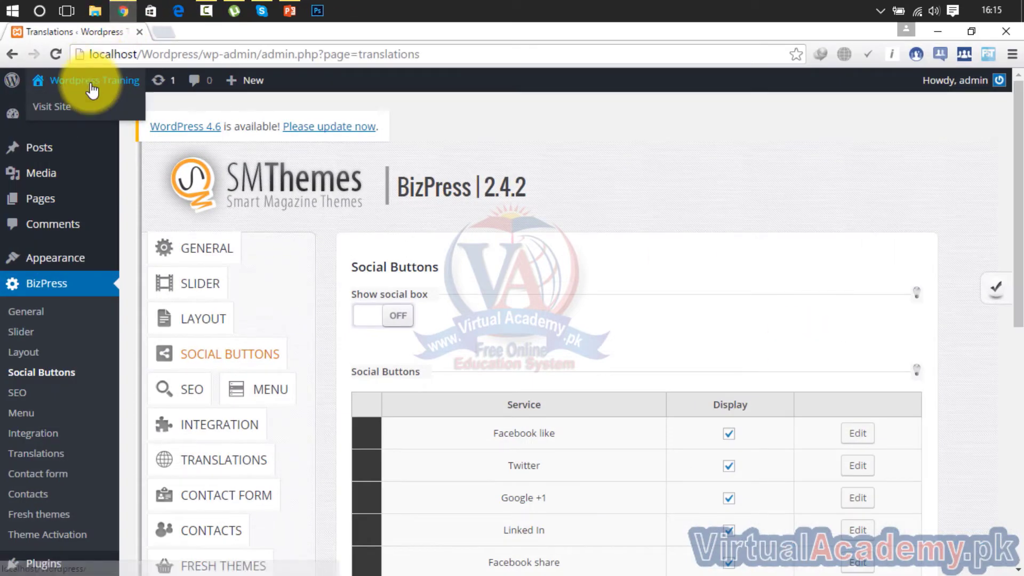
right_click(61, 107)
left_click(78, 113)
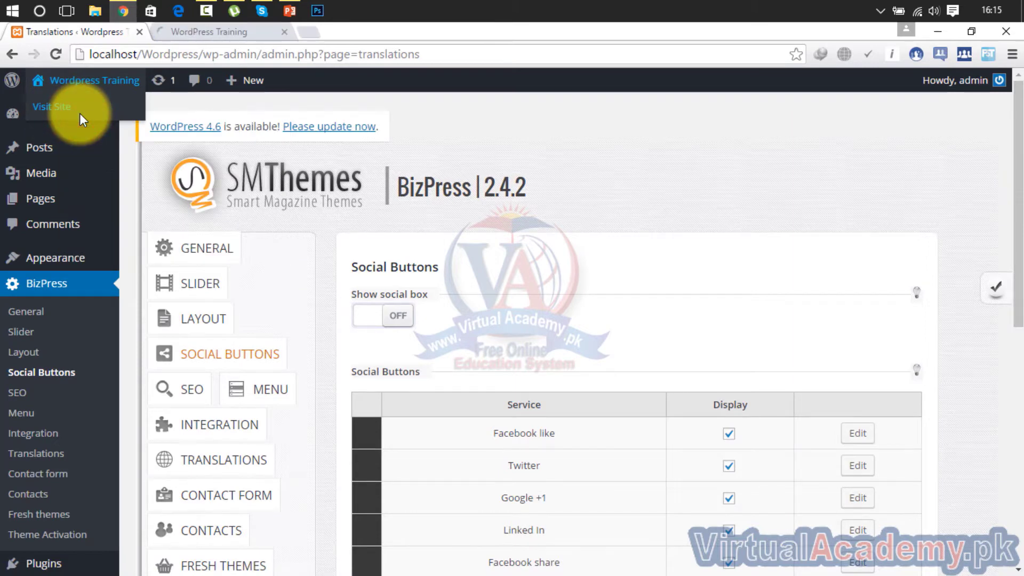
left_click(240, 32)
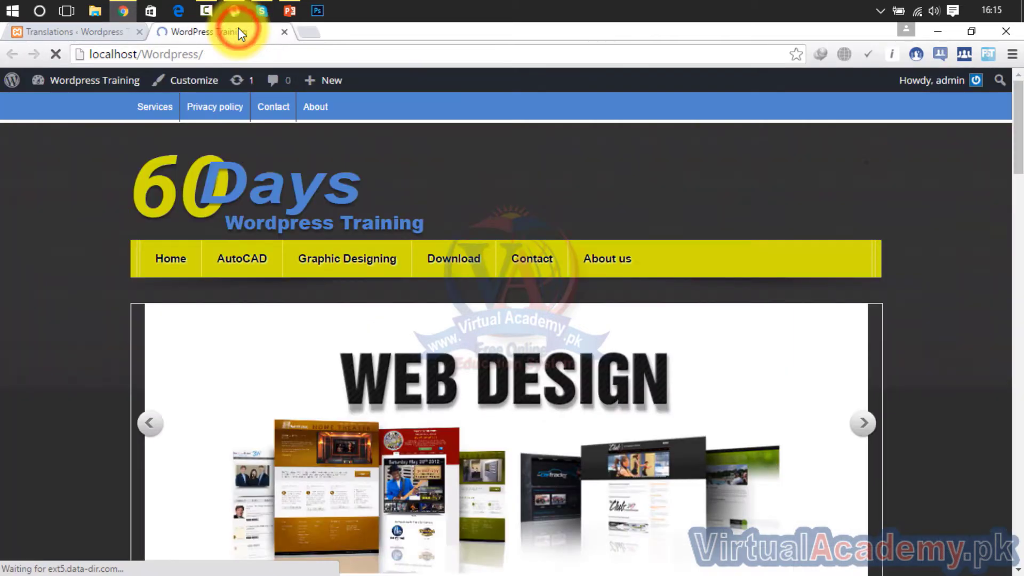
Examine the site's homepage from the header and slider down to the post share buttons and footer
scroll(1009, 143, "down", 20)
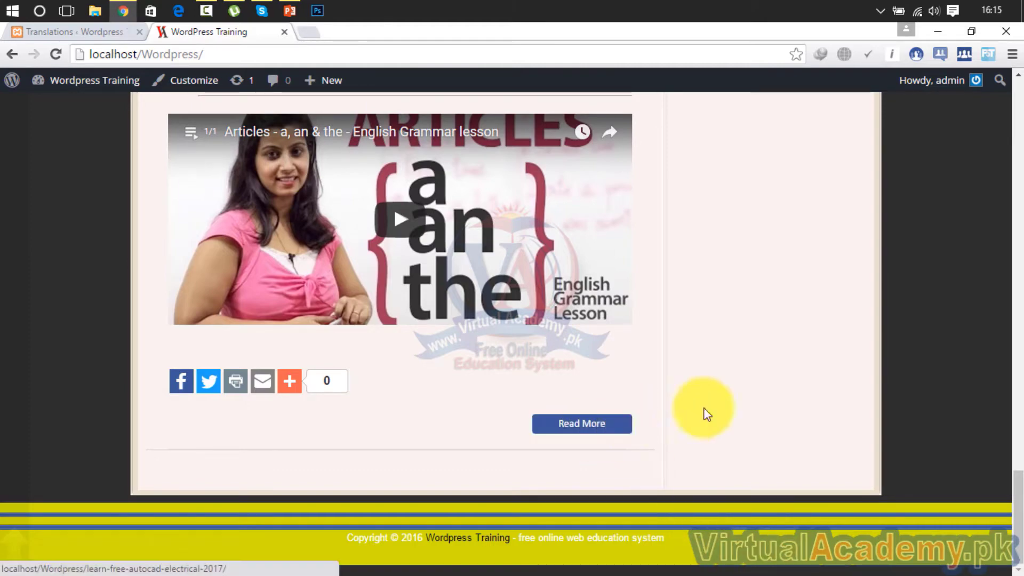
left_click_drag(1016, 477, 1007, 101)
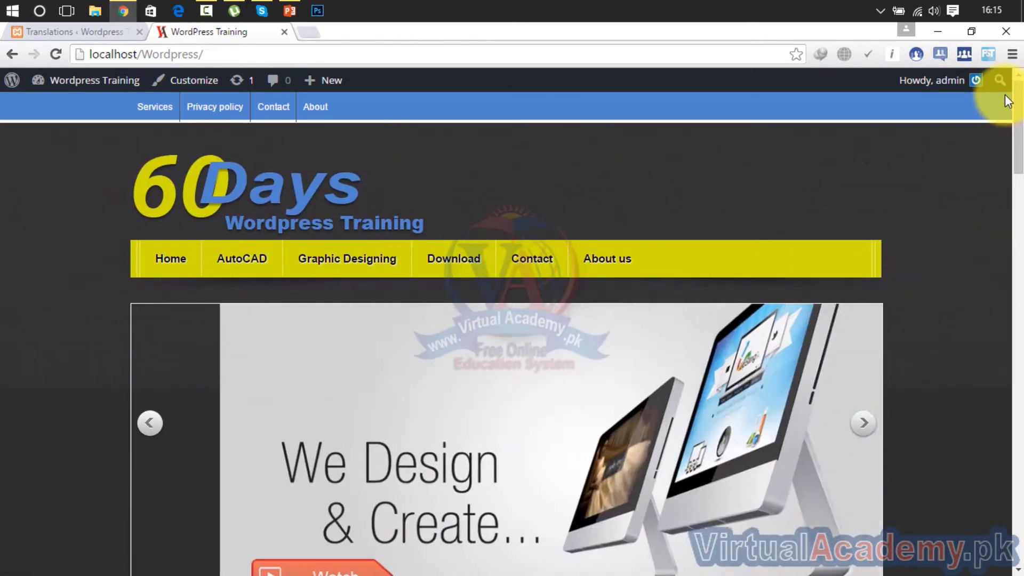
mouse_move(1020, 122)
left_mouse_down()
mouse_move(1017, 149)
mouse_move(1016, 119)
left_mouse_up()
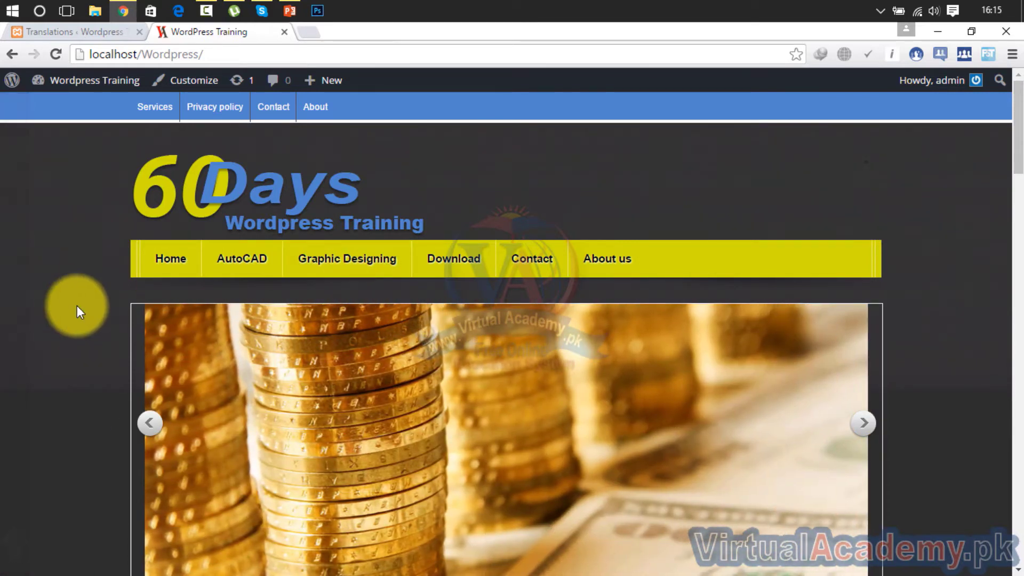
left_click_drag(1016, 130, 1016, 192)
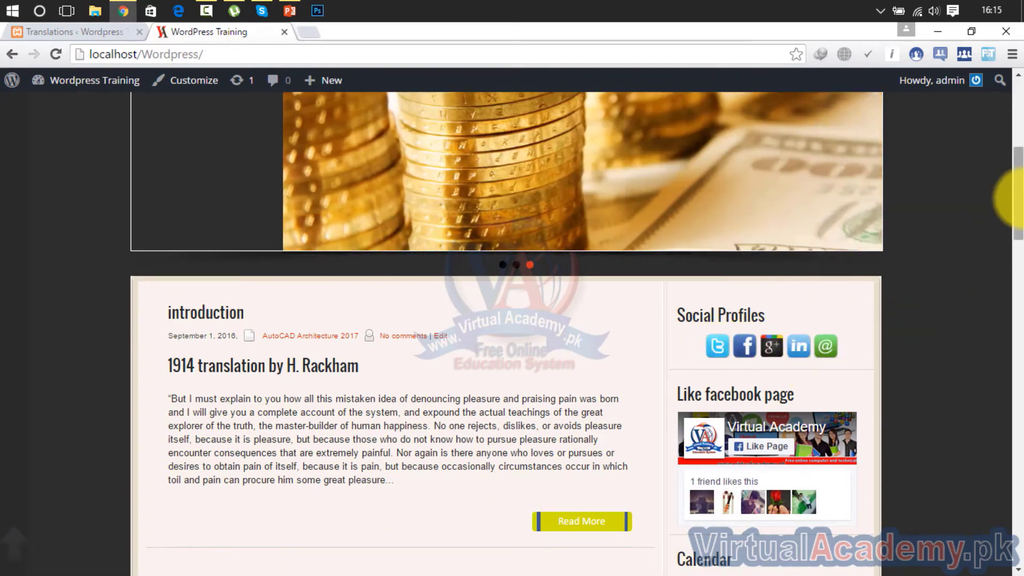
left_click_drag(1015, 201, 355, 404)
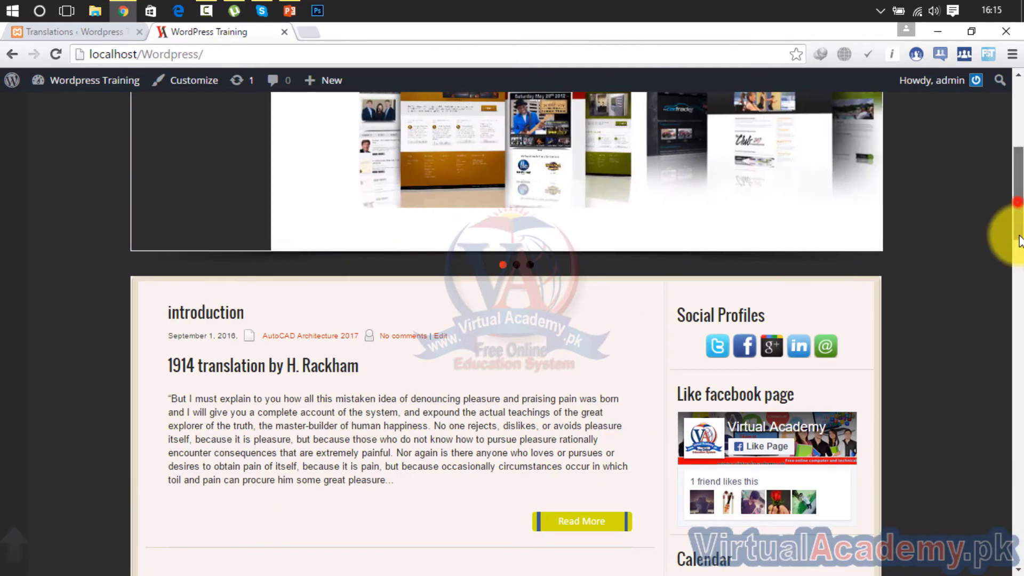
left_click_drag(1016, 229, 1014, 533)
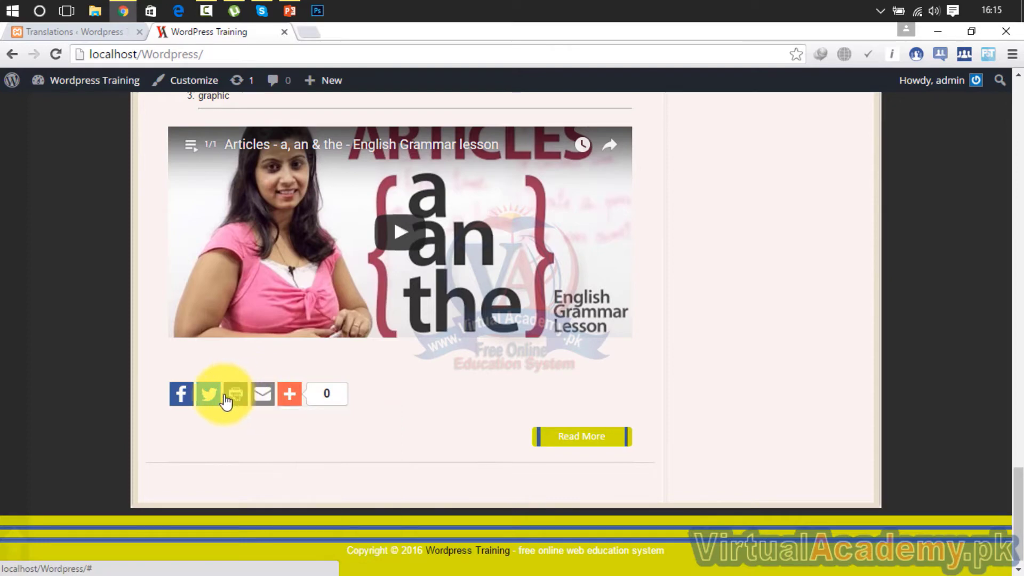
left_click_drag(1020, 500, 1016, 70)
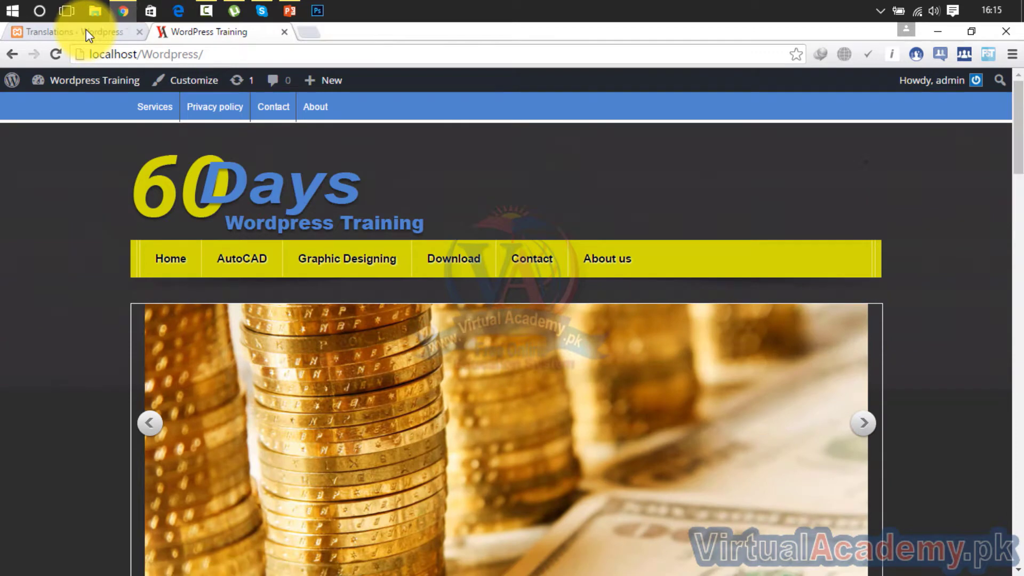
In the admin dashboard, open the BizPress theme's Social Buttons settings and turn on Show social box
left_click(88, 34)
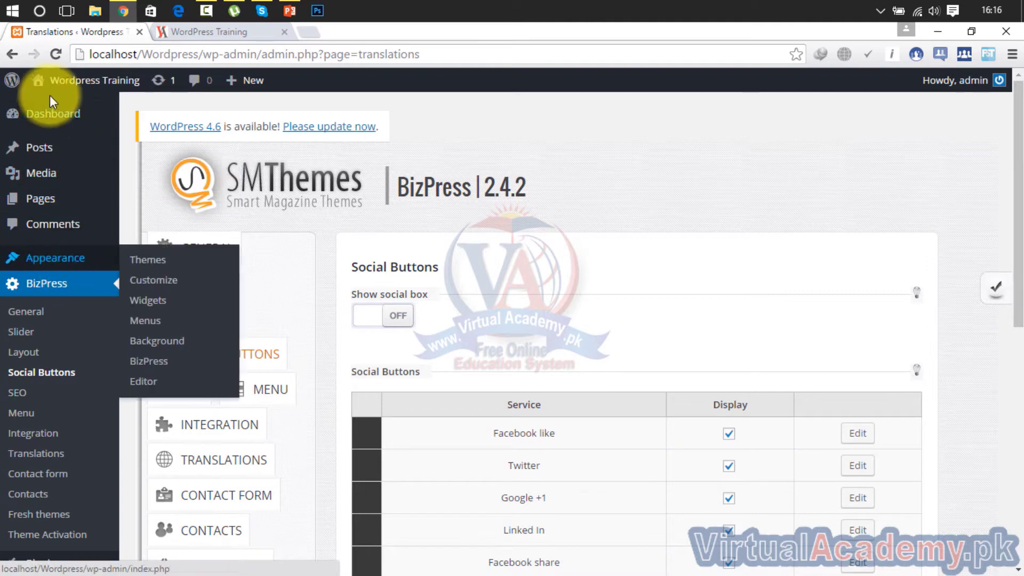
left_click(47, 127)
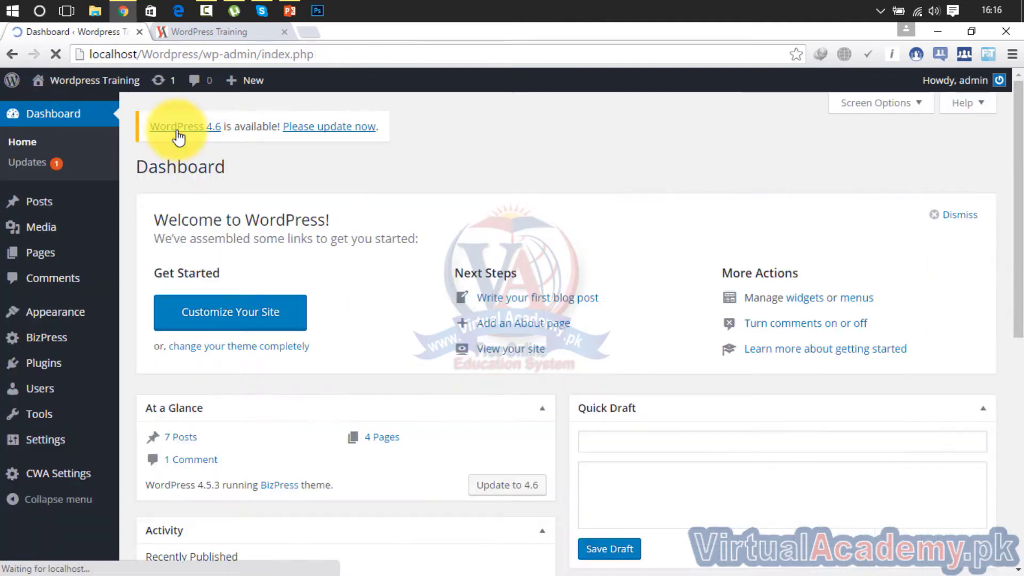
mouse_move(55, 349)
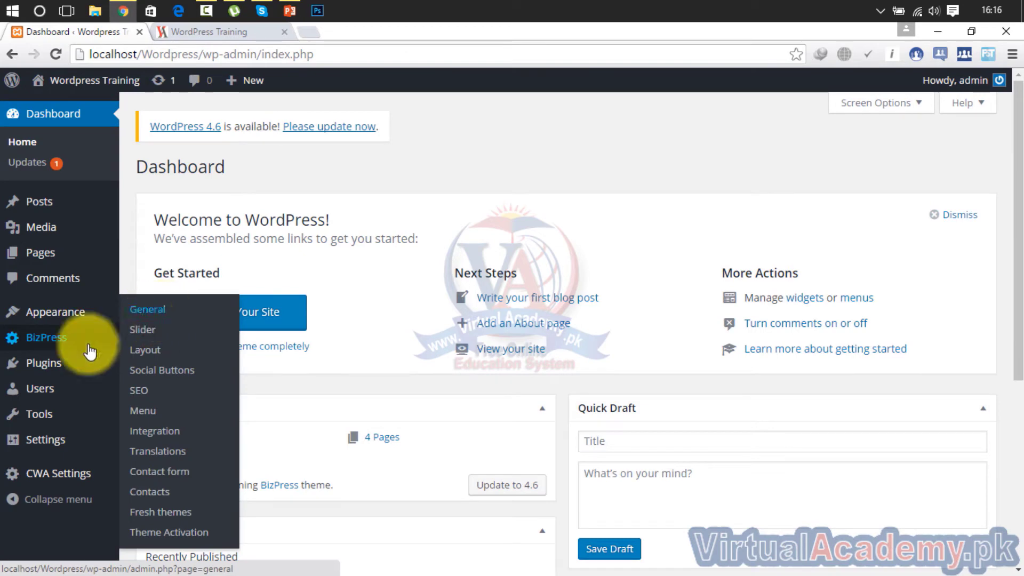
left_click(50, 351)
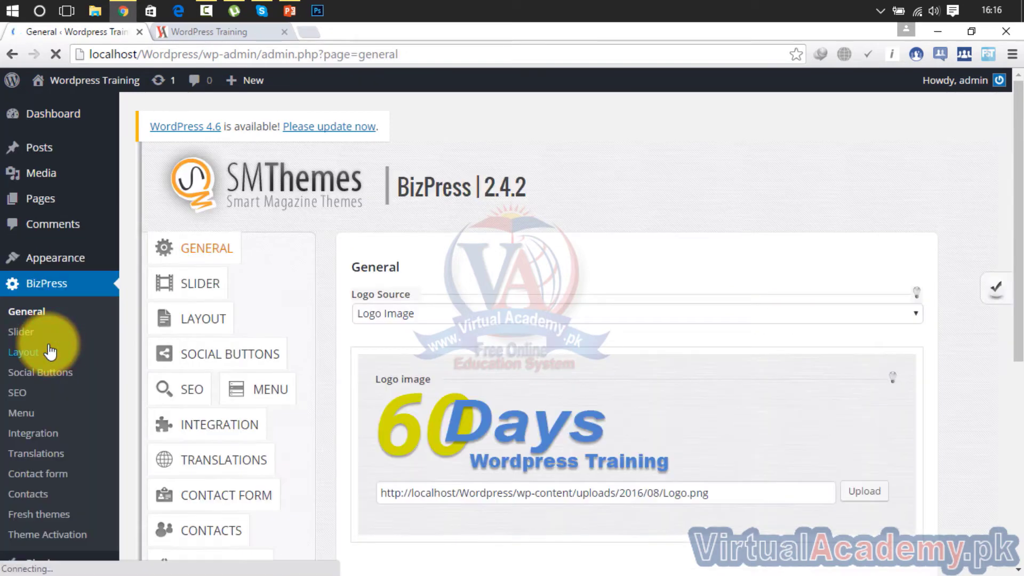
left_click(204, 357)
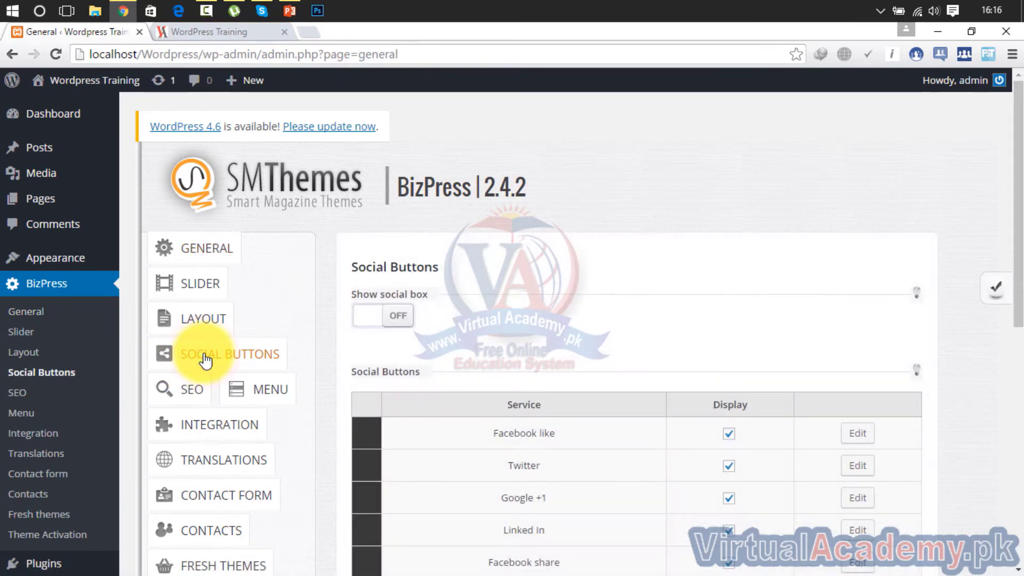
left_click(377, 317)
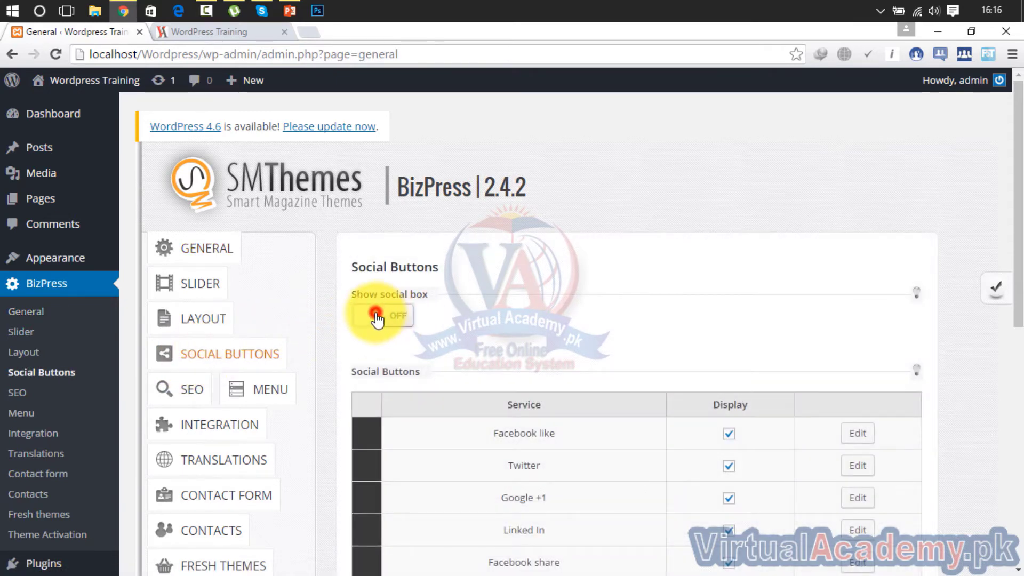
left_click(395, 317)
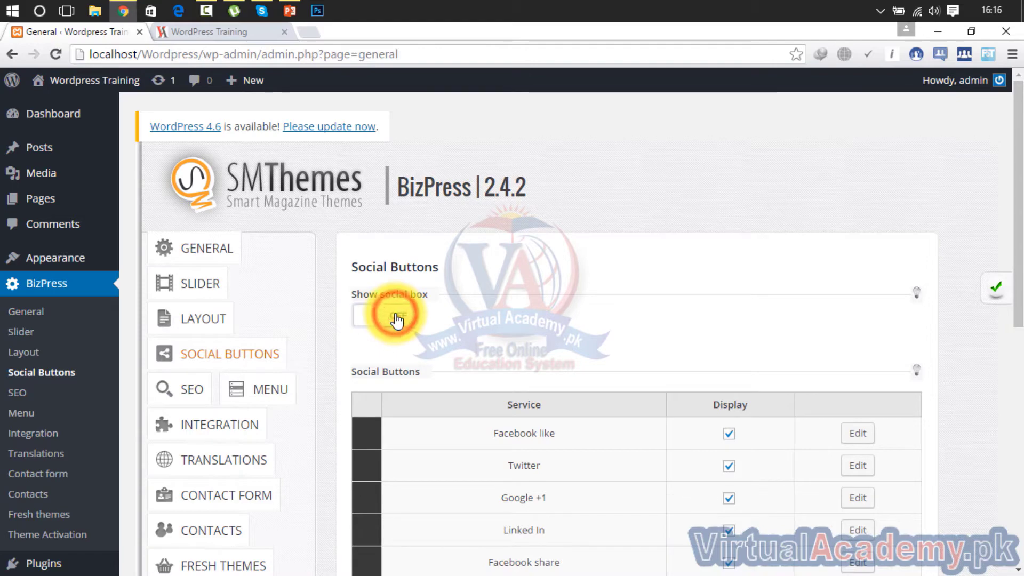
left_click(370, 318)
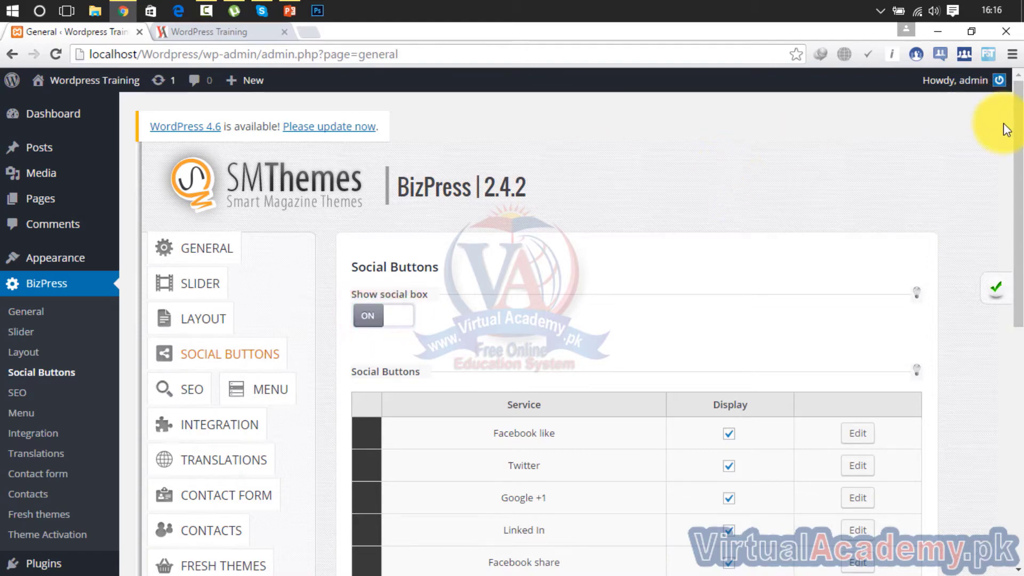
Enable display of the Google Share service in the Social Buttons list
left_click_drag(1016, 128, 1015, 230)
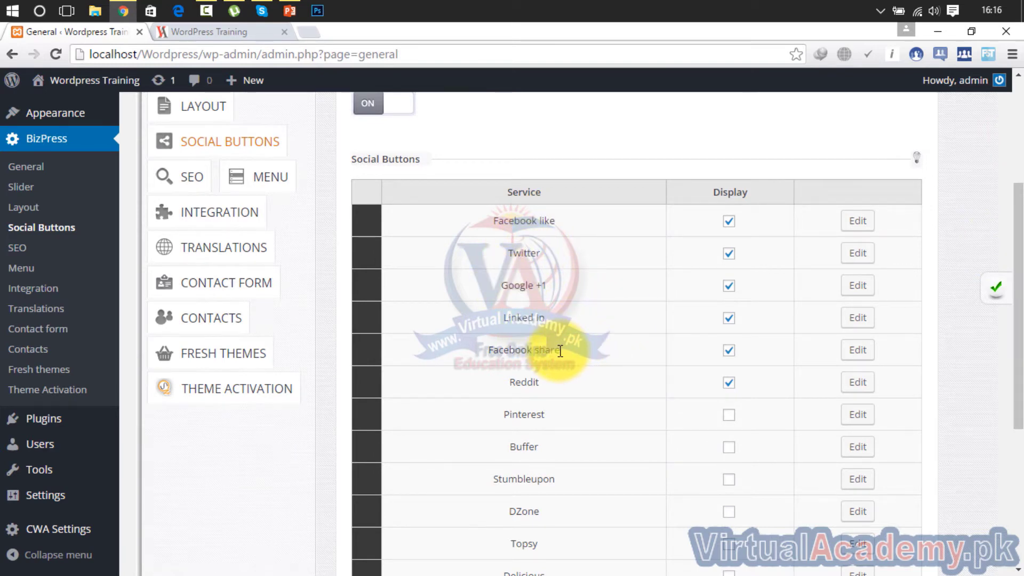
left_click_drag(1016, 271, 1017, 326)
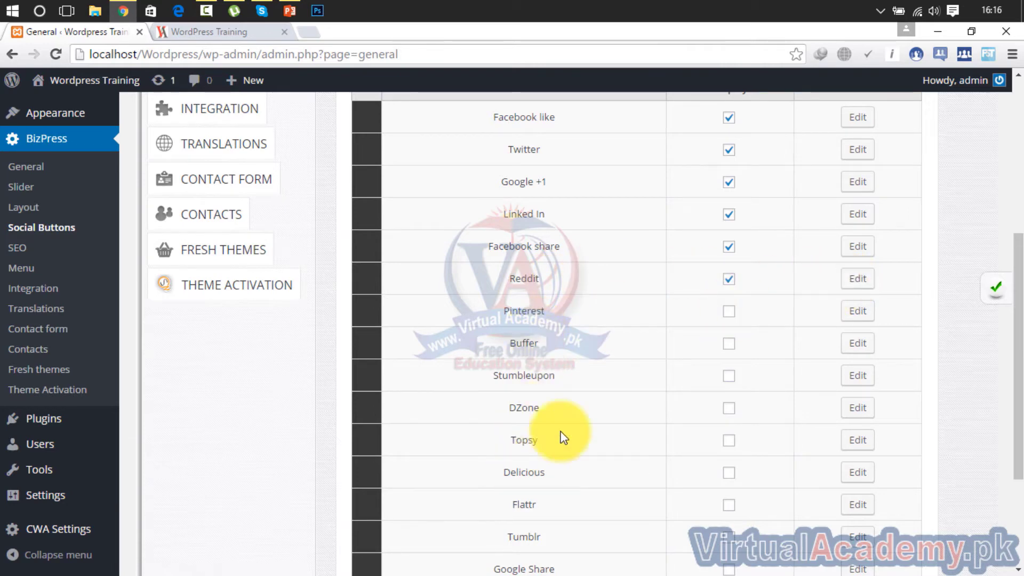
left_click_drag(1017, 267, 1016, 346)
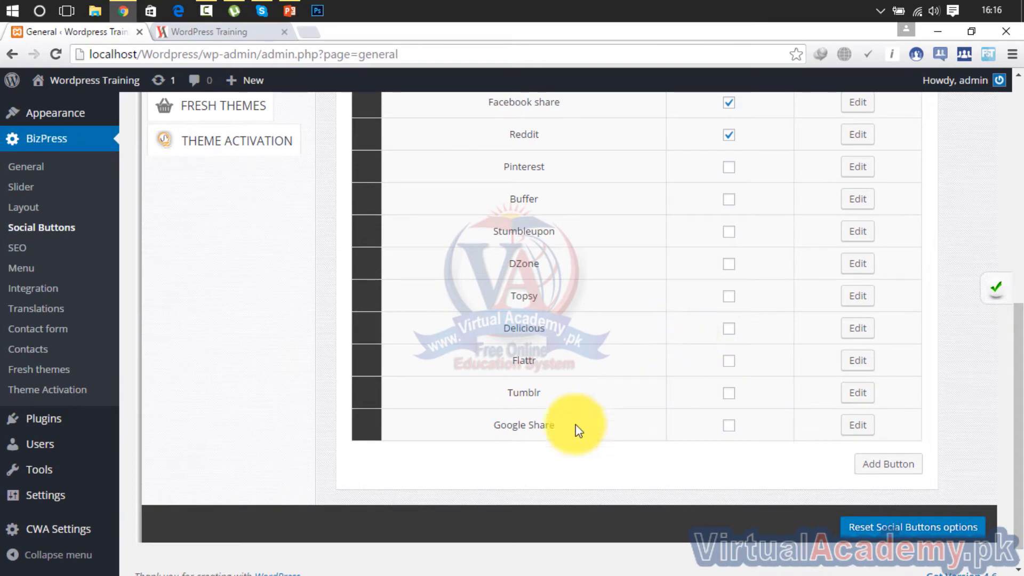
left_click(728, 425)
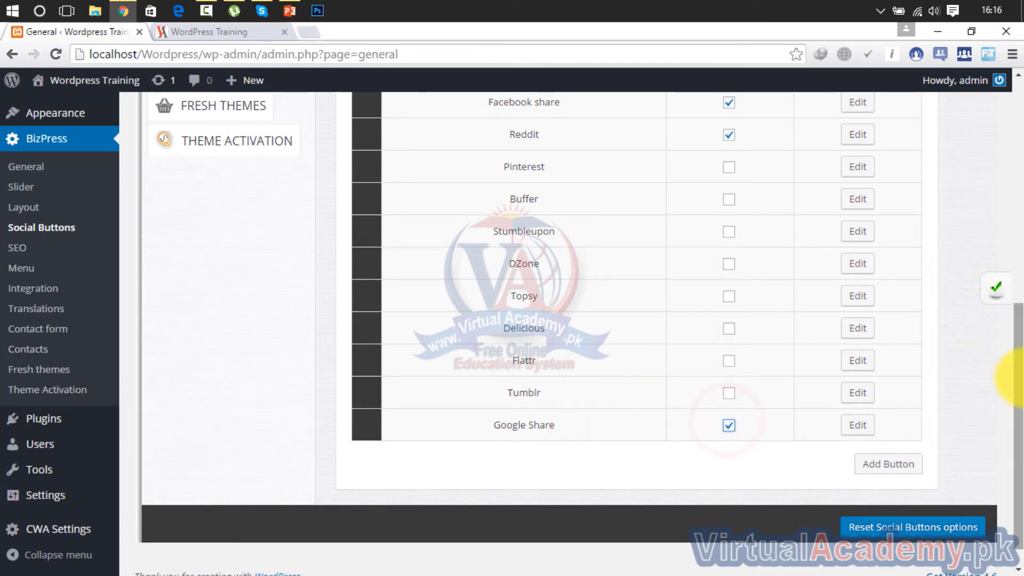
Inspect the title and code fields for adding a new social button, and close the form without saving
left_click(877, 466)
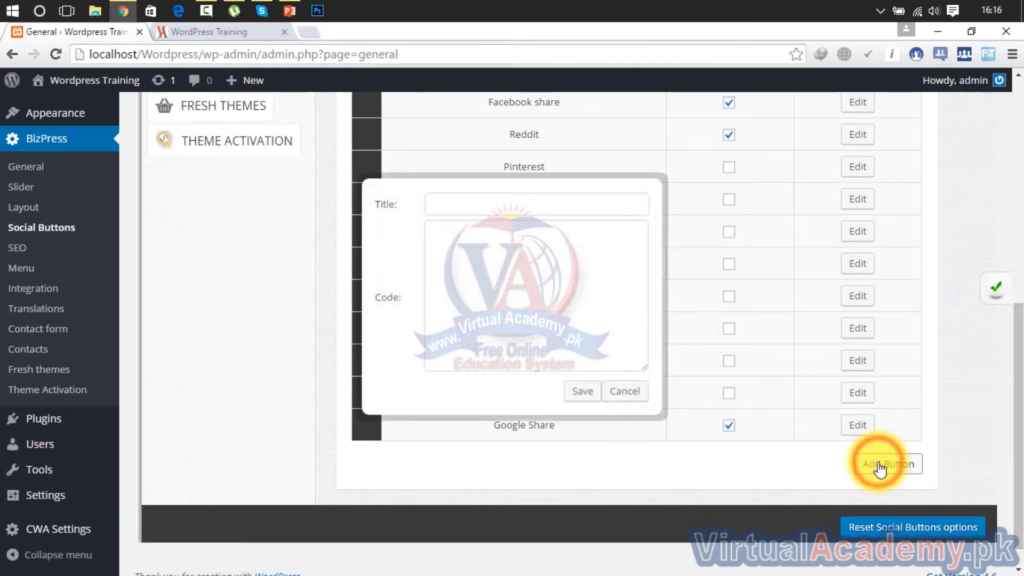
left_click(510, 200)
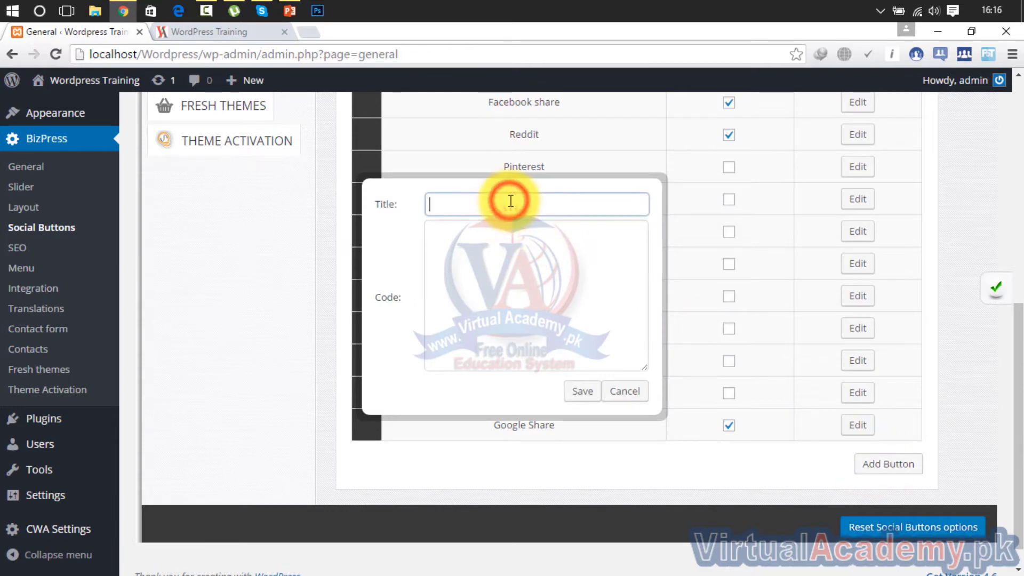
left_click(480, 276)
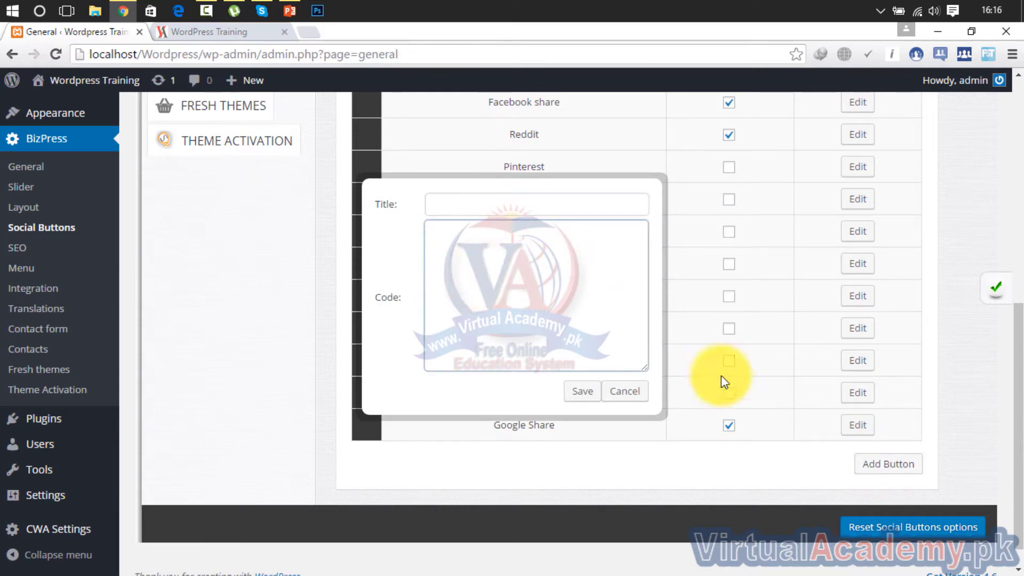
left_click(581, 210)
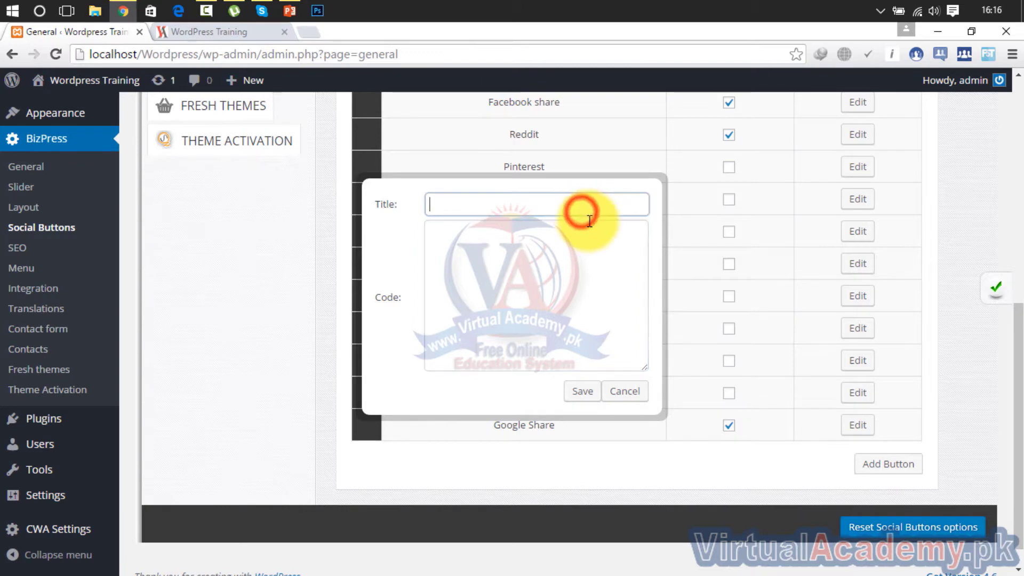
left_click(629, 402)
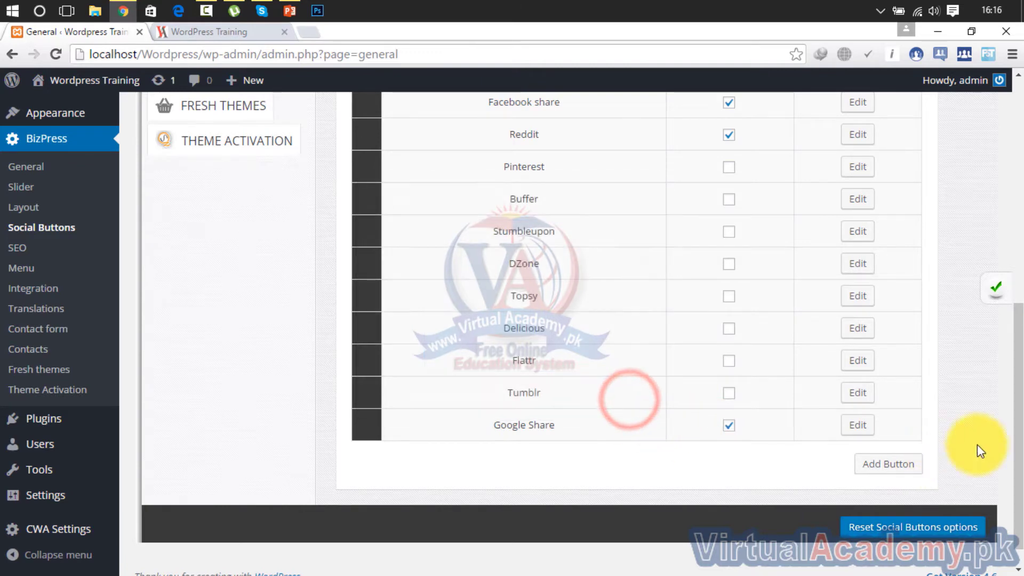
View the title and embed code of the Facebook like button, and close its editor without saving
left_click_drag(1013, 464, 1003, 288)
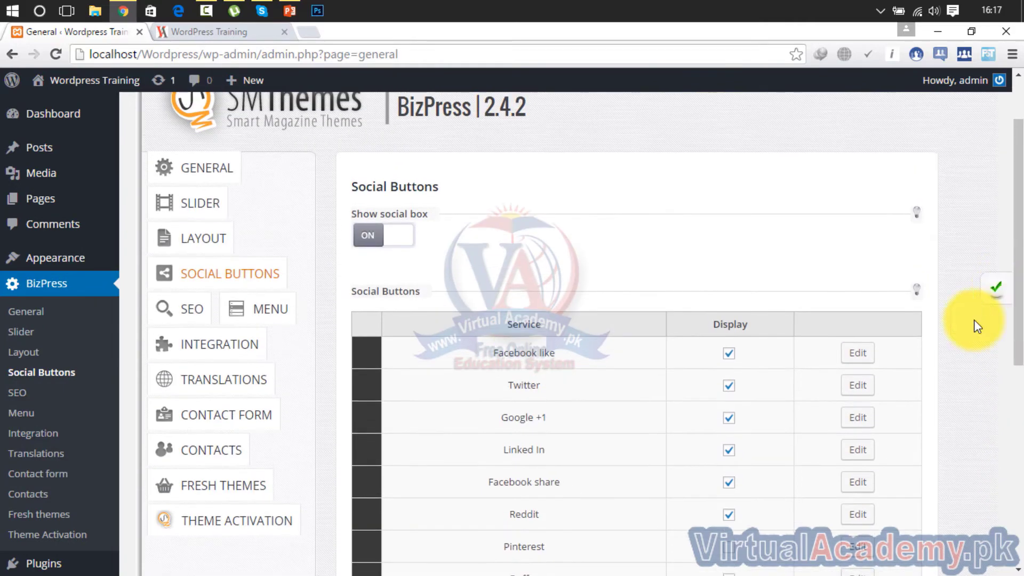
left_click(865, 356)
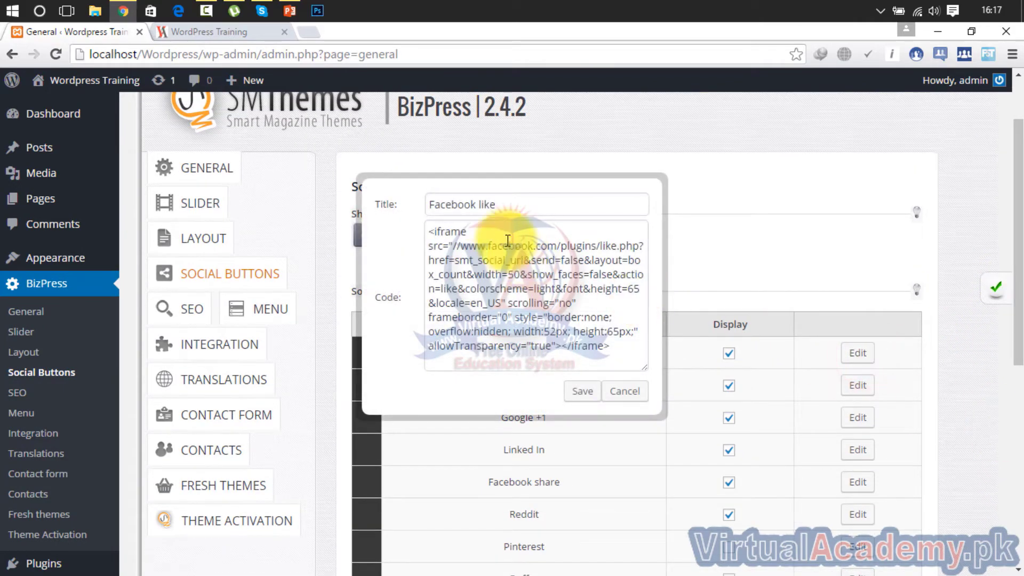
left_click(496, 203)
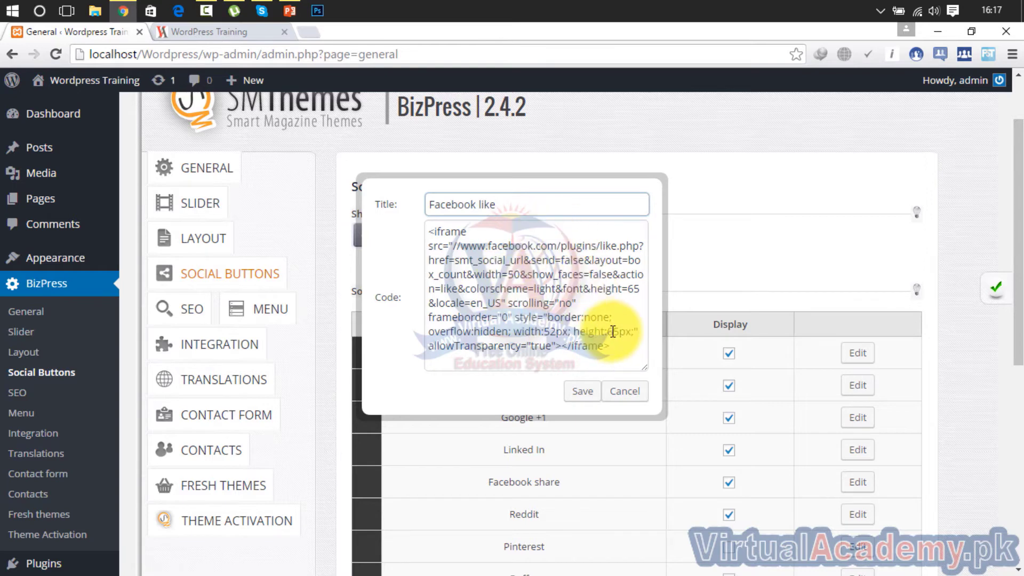
left_click(627, 403)
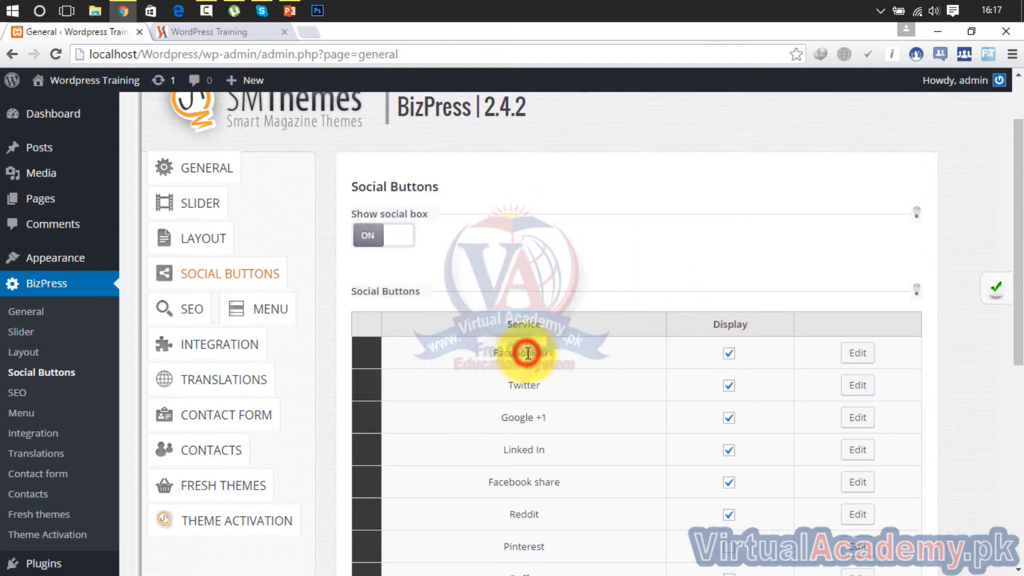
Save the Social Buttons settings and reload the site's homepage to check the social box
left_click(1001, 289)
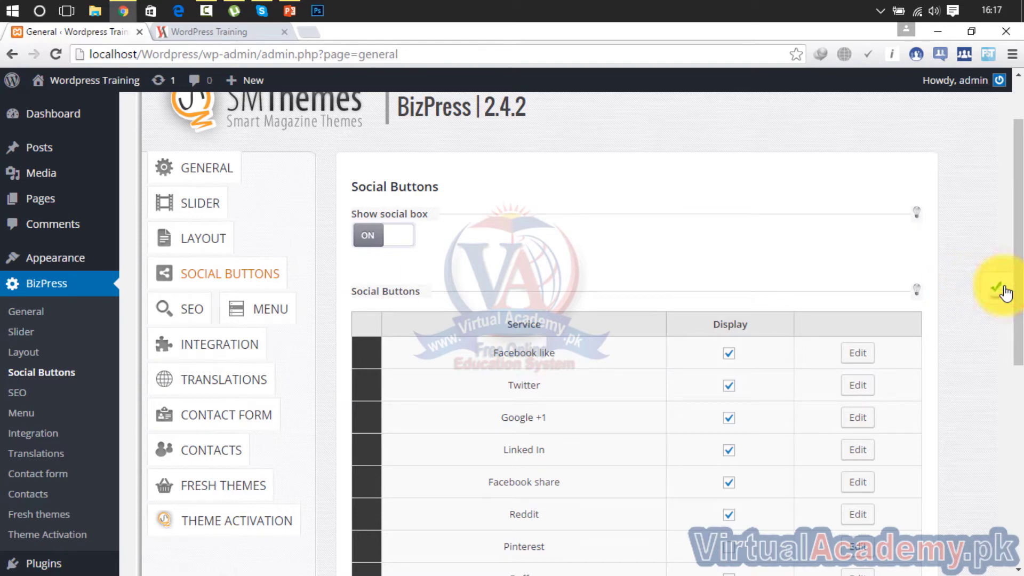
left_click(206, 33)
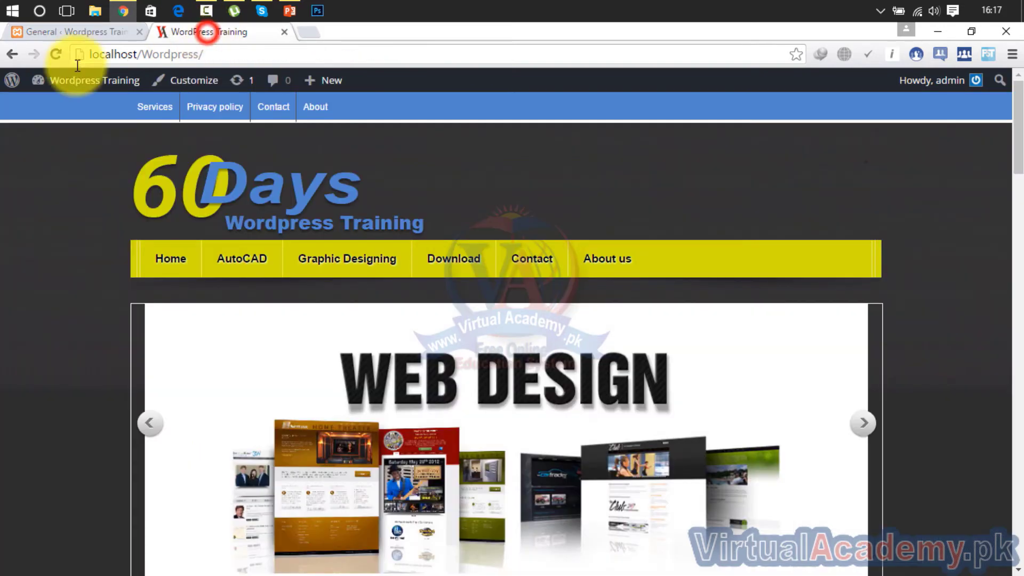
left_click(53, 54)
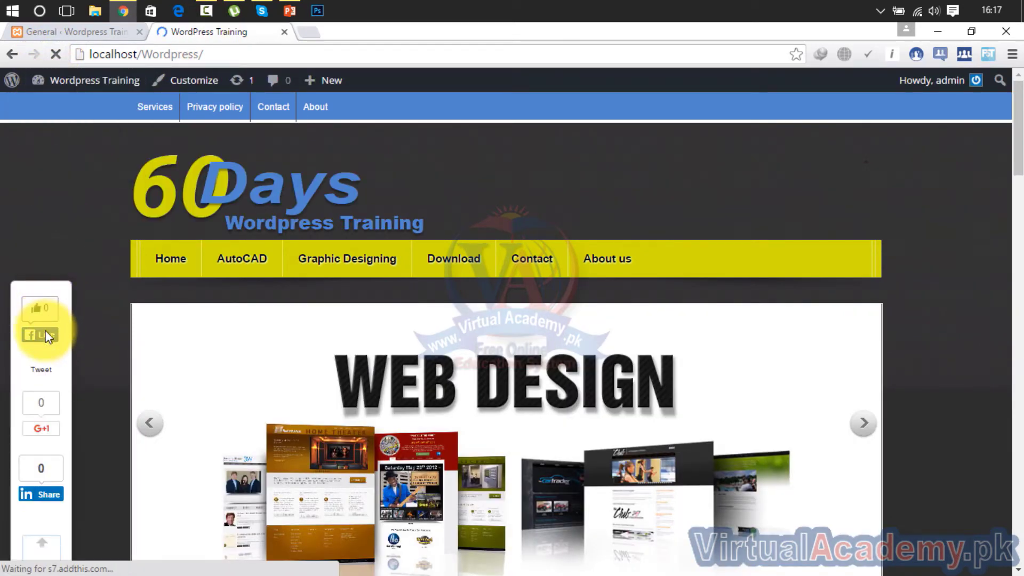
Check how the social box stays in view along the length of the site's homepage
left_click_drag(1016, 122, 1014, 155)
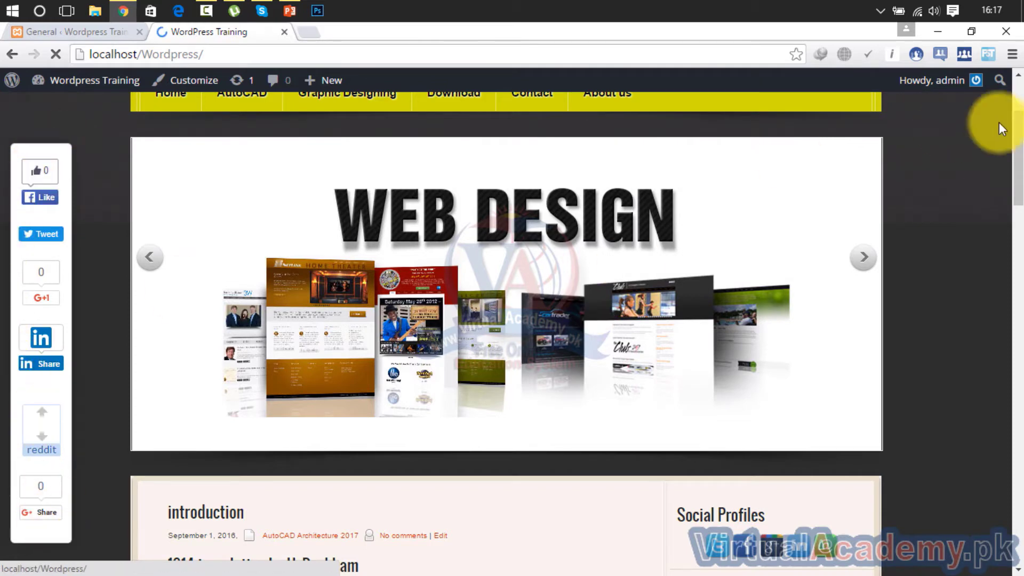
left_click_drag(1017, 149, 1020, 75)
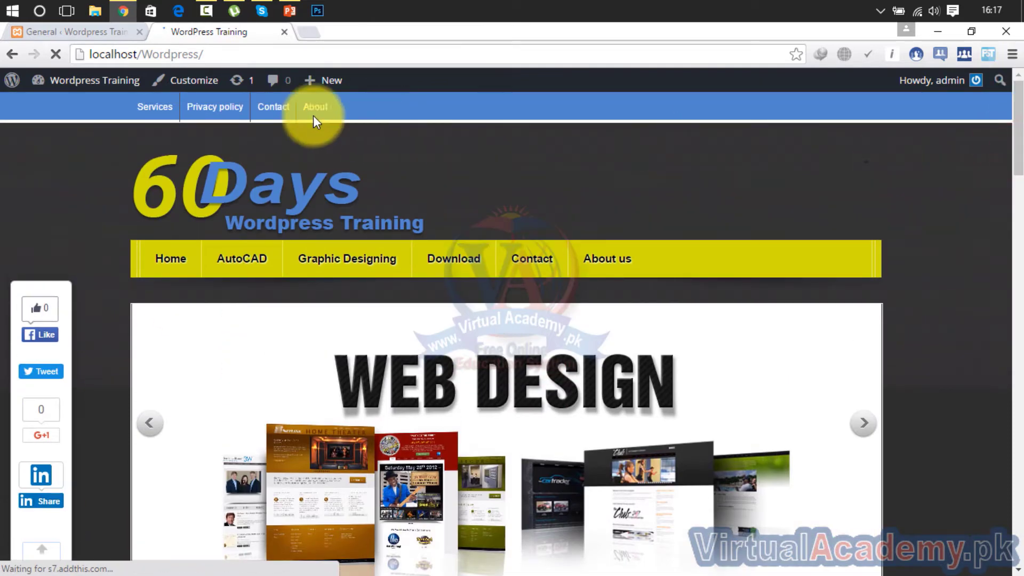
Return to the WordPress admin and open the settings of the installed Share Buttons by AddThis plugin
left_click(98, 31)
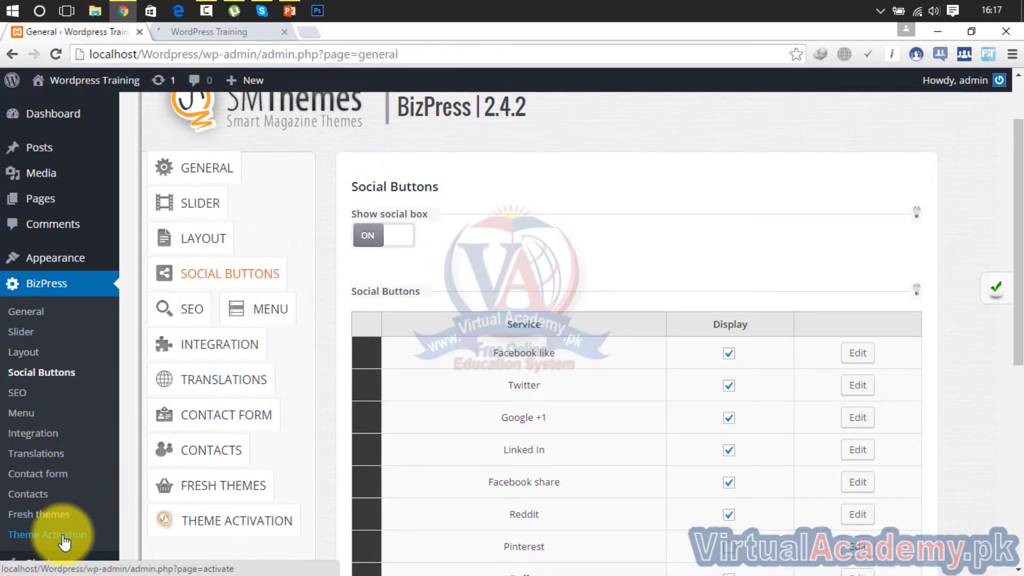
mouse_move(59, 561)
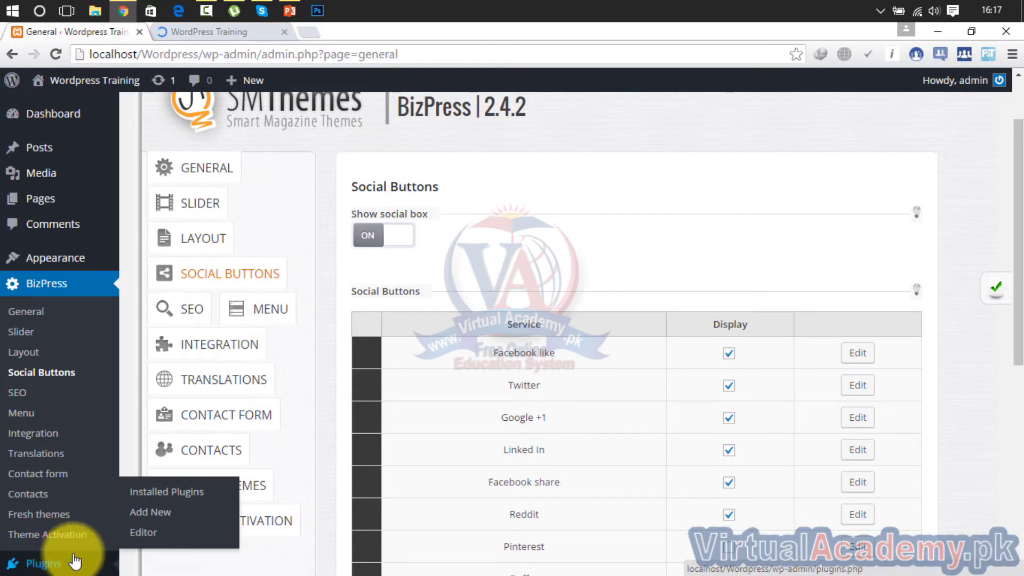
left_click(176, 498)
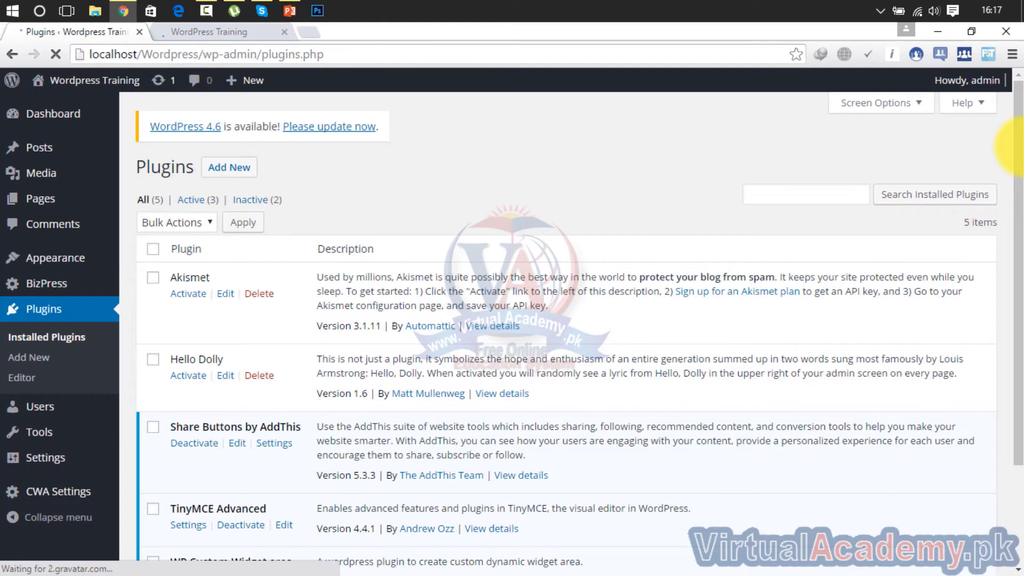
left_click_drag(1018, 147, 1017, 249)
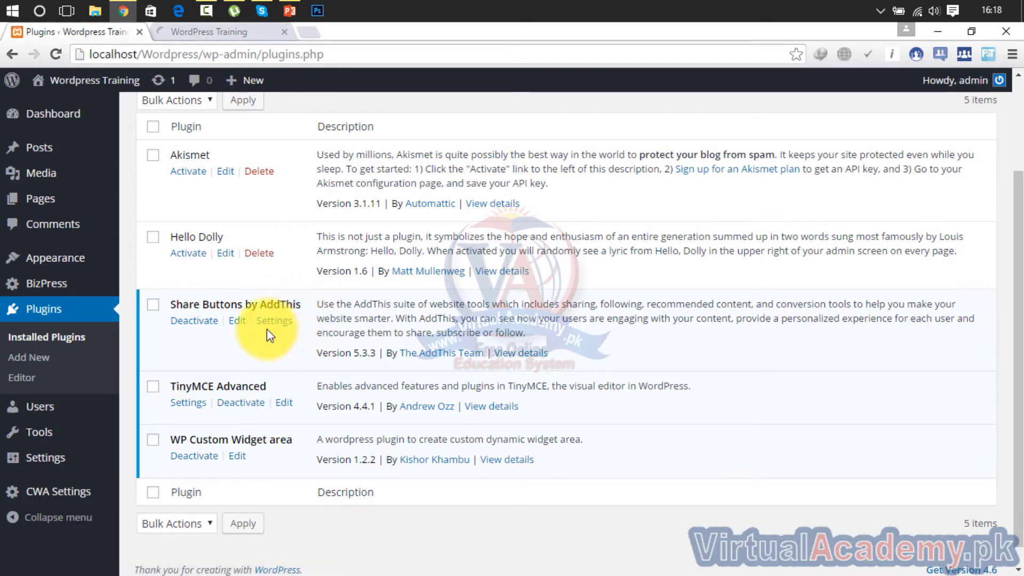
left_click(237, 320)
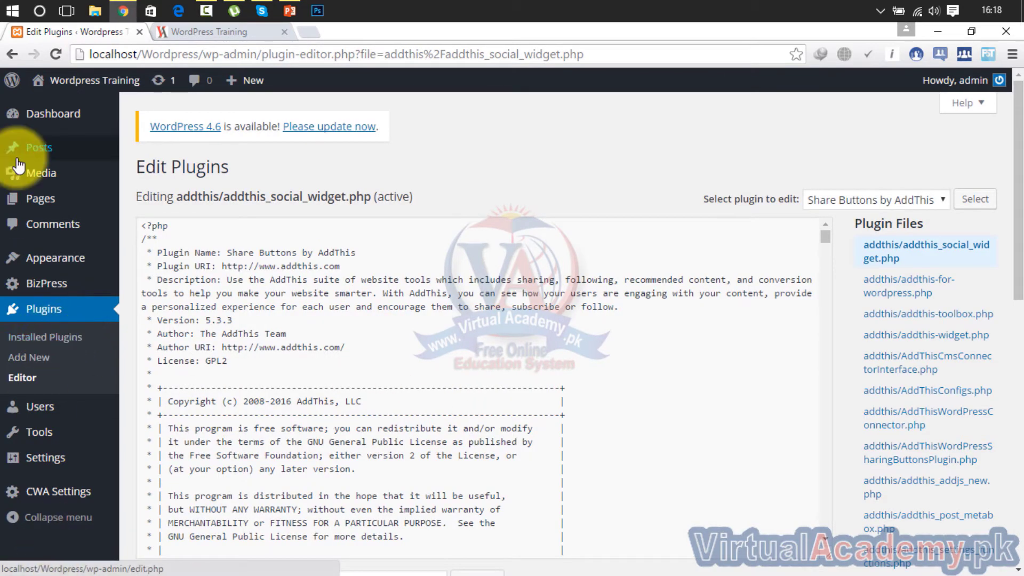
left_click(15, 55)
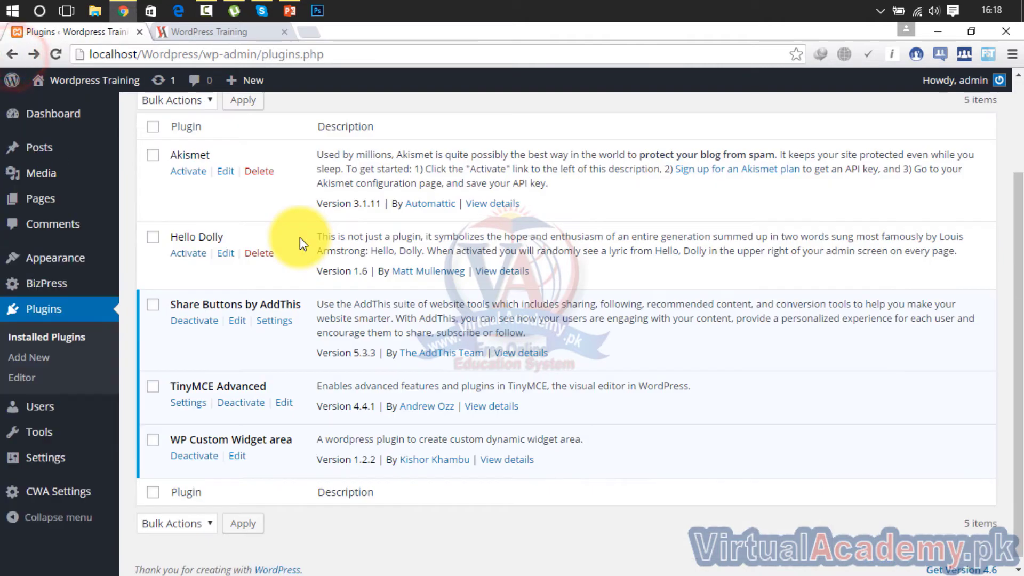
left_click(274, 328)
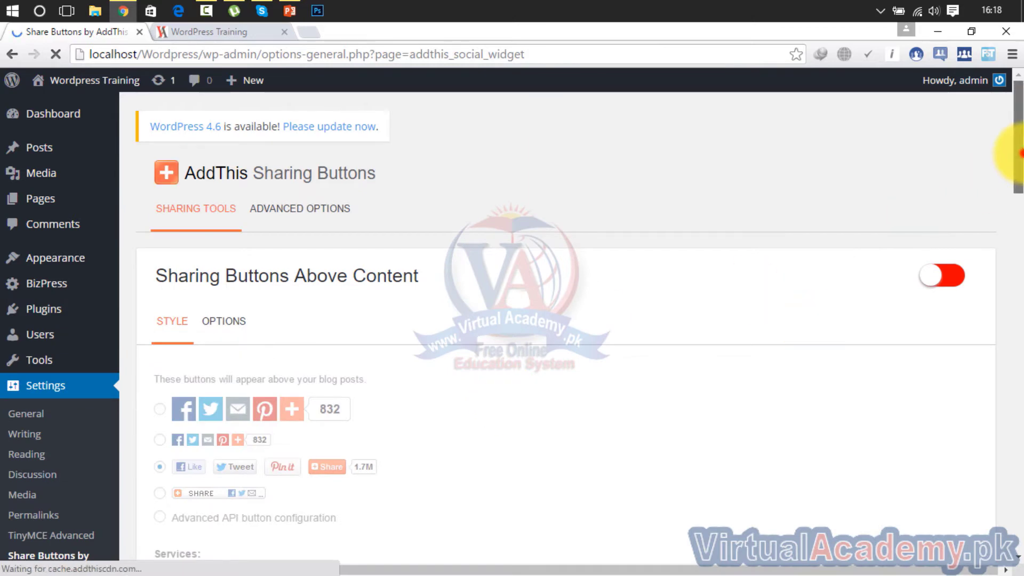
Enable the AddThis Sharing Sidebar and set its position to Right
left_click_drag(1015, 155, 1016, 184)
left_click_drag(1017, 224, 1017, 263)
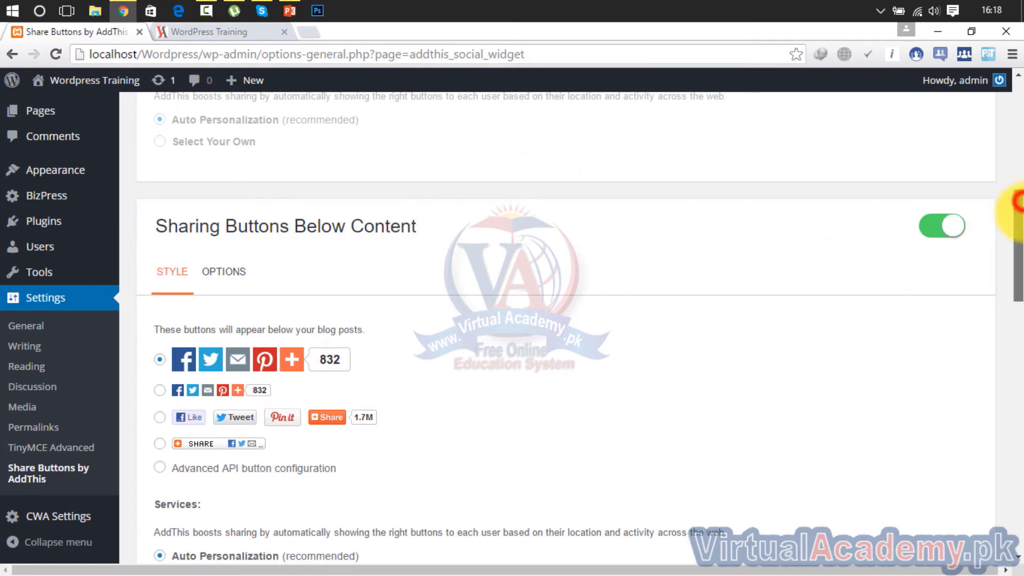
left_click_drag(1017, 201, 1015, 310)
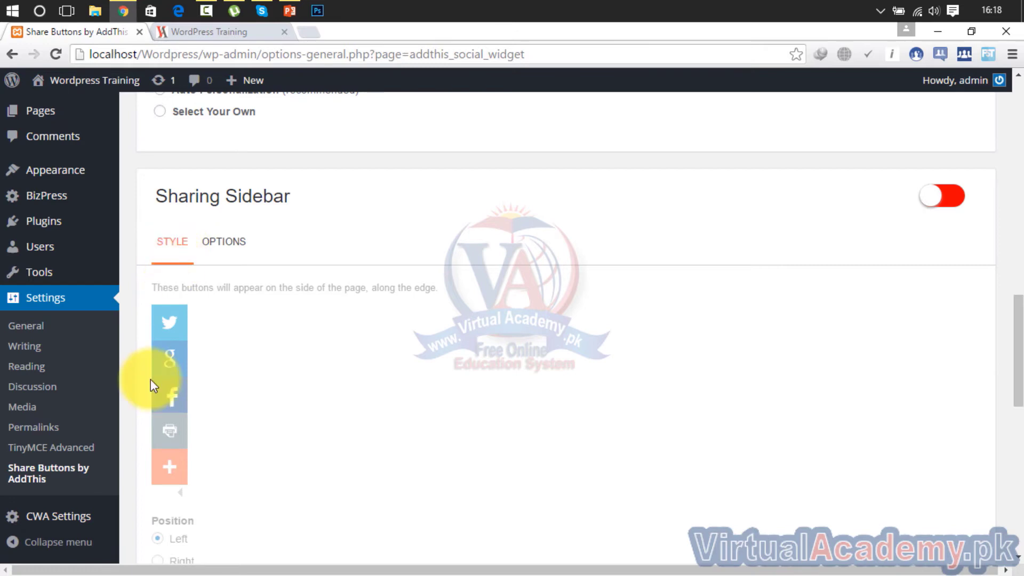
mouse_move(1019, 361)
left_mouse_down()
mouse_move(1017, 504)
mouse_move(1013, 247)
mouse_move(1015, 379)
left_mouse_up()
left_click(942, 355)
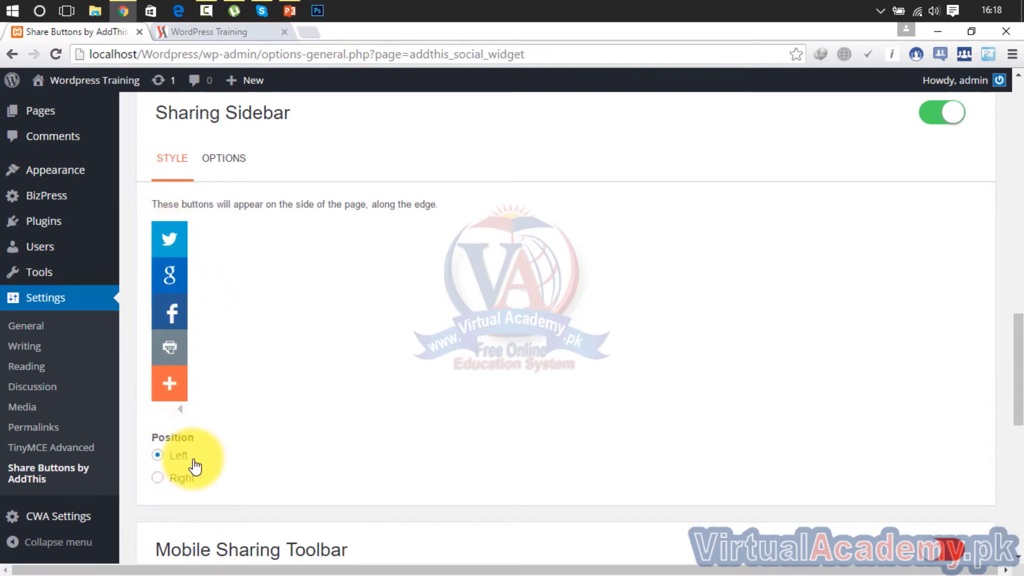
left_click(156, 479)
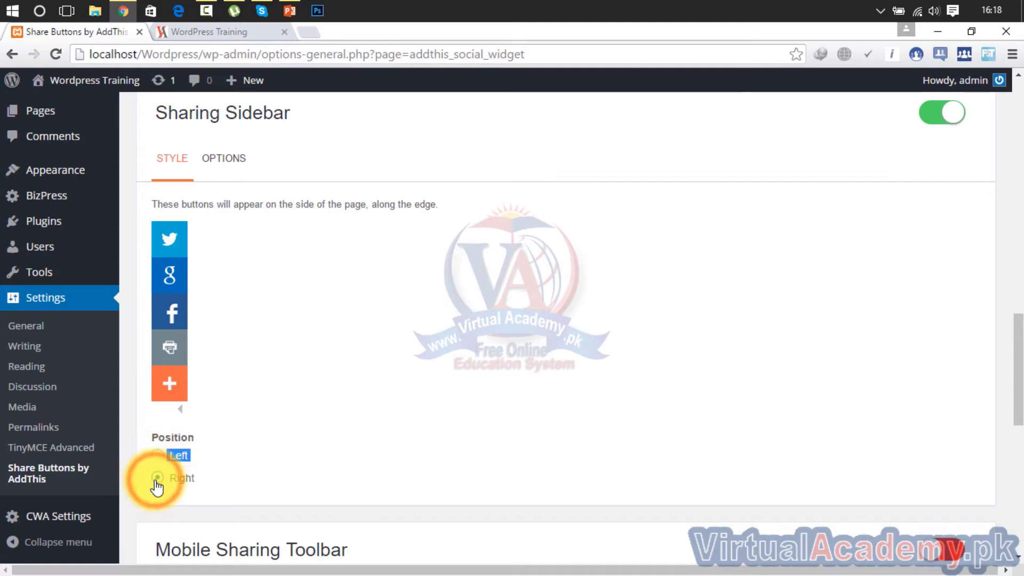
In the Sharing Sidebar's options, set the number of buttons to 6
left_click_drag(1015, 347, 1015, 314)
left_click(224, 304)
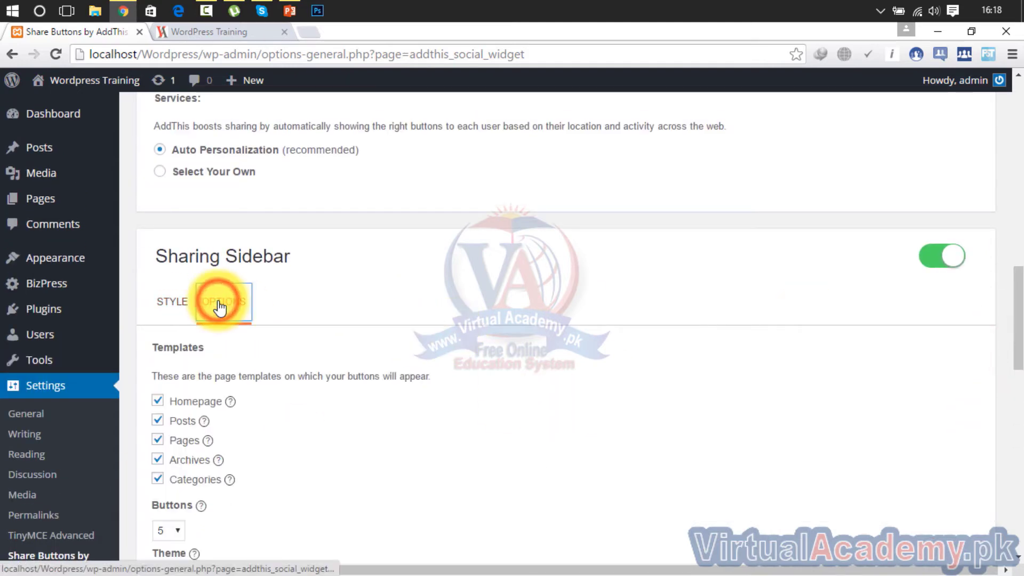
scroll(1009, 357, "down", 4)
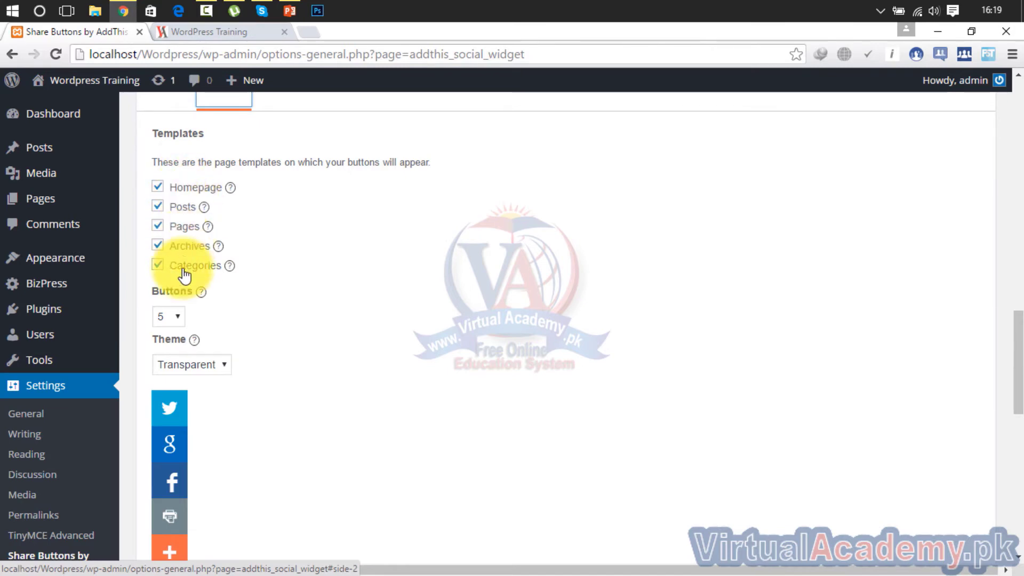
left_click(181, 318)
left_click(181, 317)
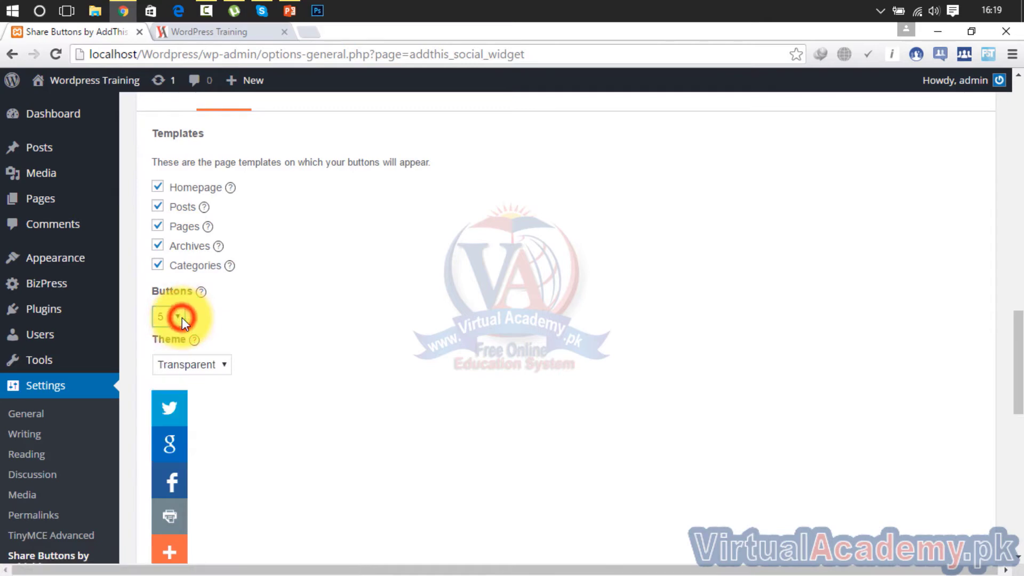
left_click(181, 318)
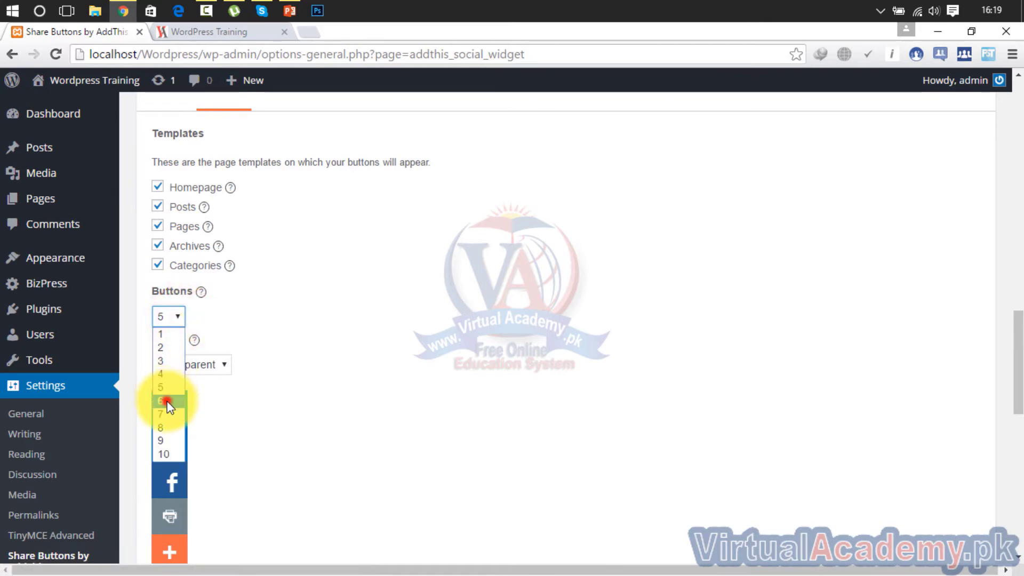
Try the Light, Gray and Dark themes on the Sharing Sidebar and return its theme to Transparent
left_click(222, 367)
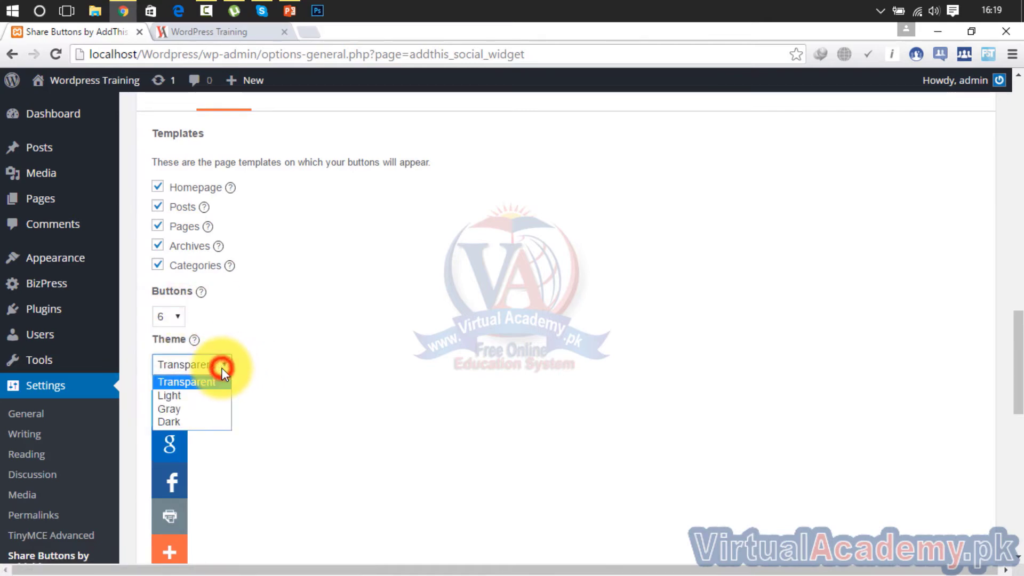
left_click(213, 395)
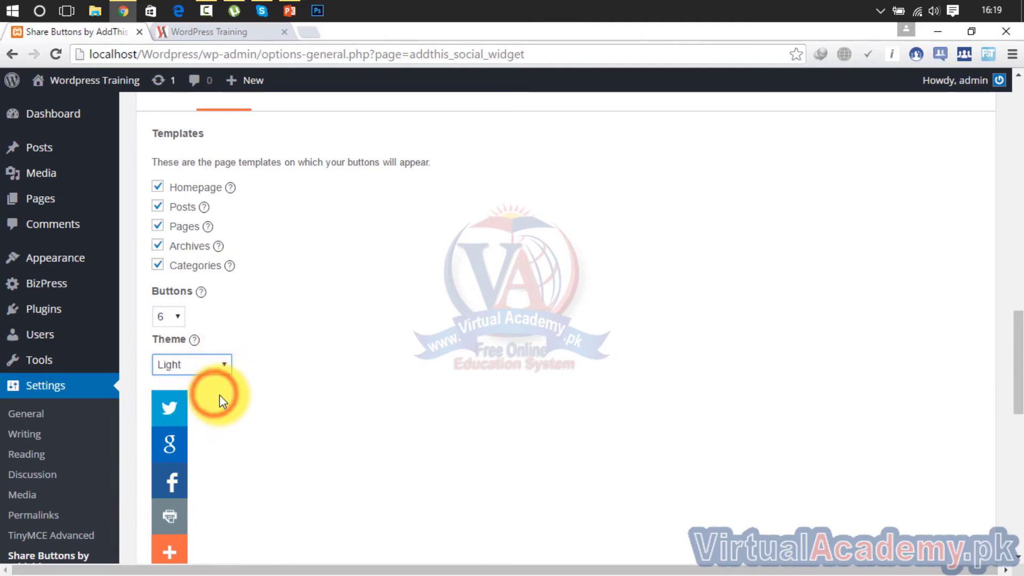
scroll(1019, 316, "down", 4)
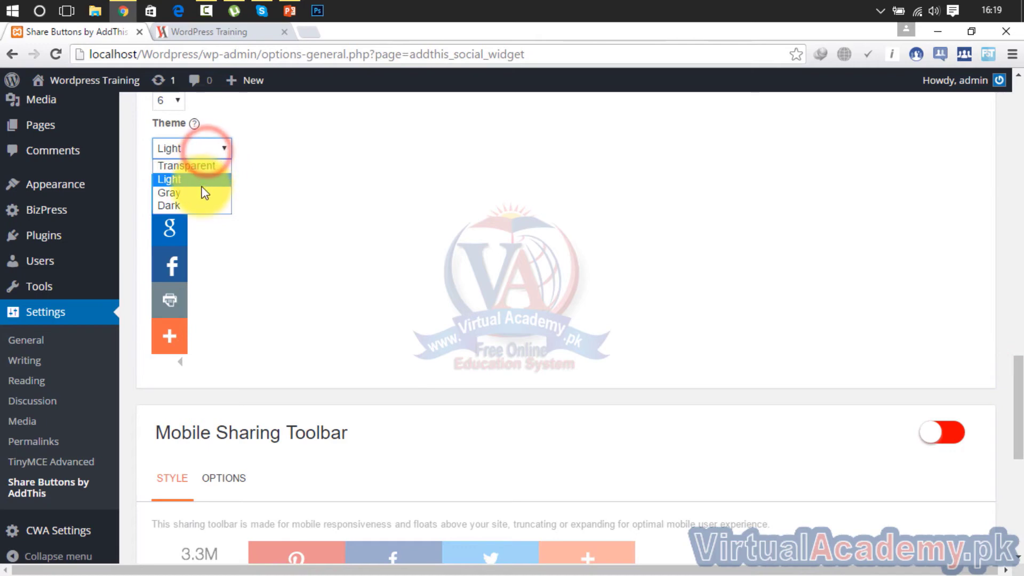
left_click(205, 180)
left_click(216, 144)
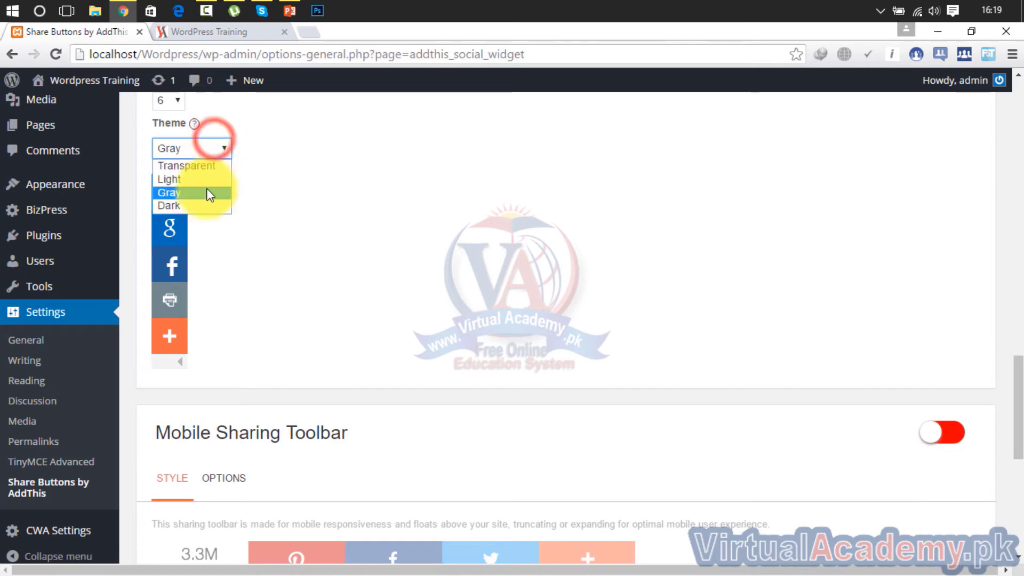
left_click(208, 212)
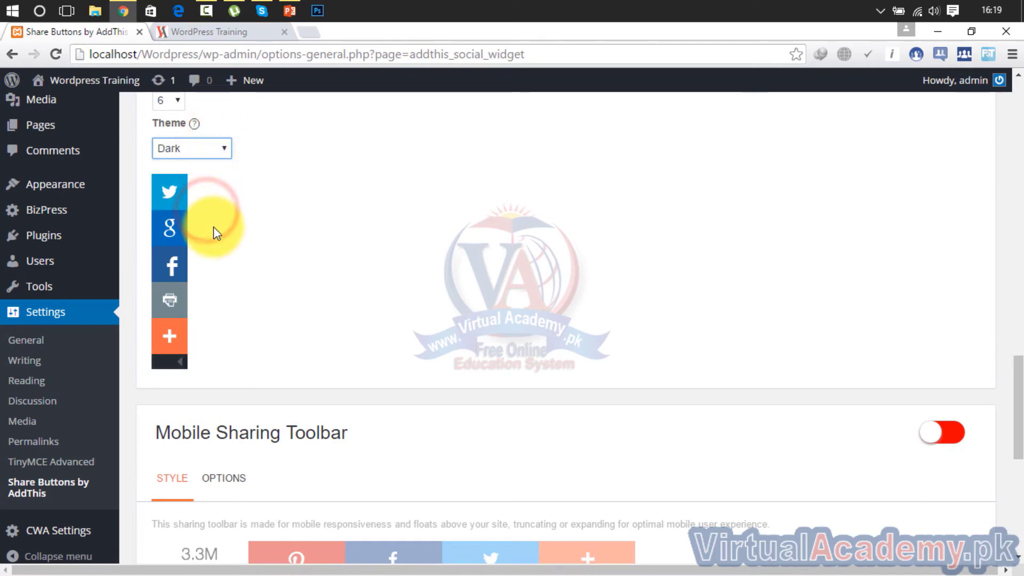
left_click(223, 149)
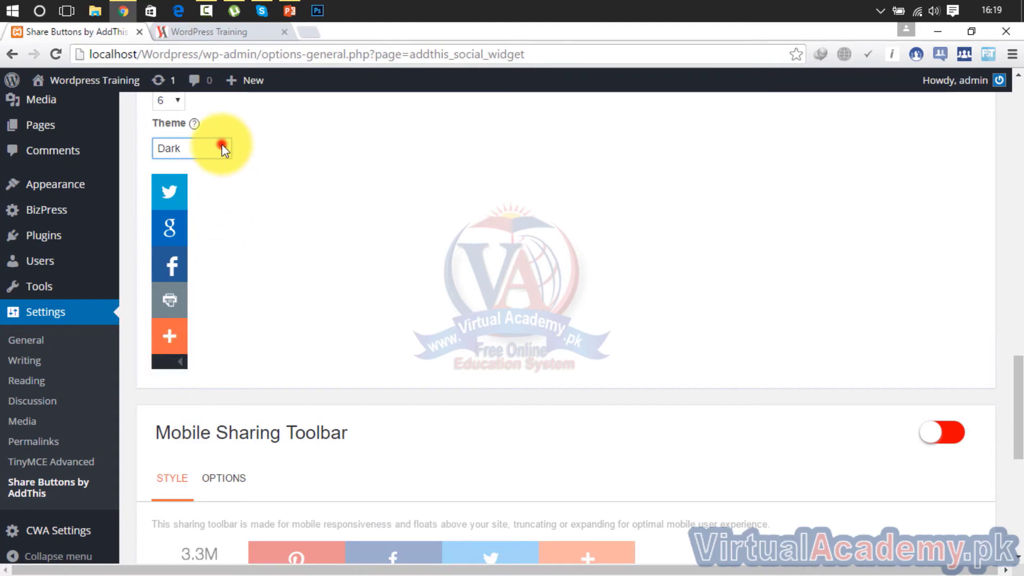
left_click(210, 168)
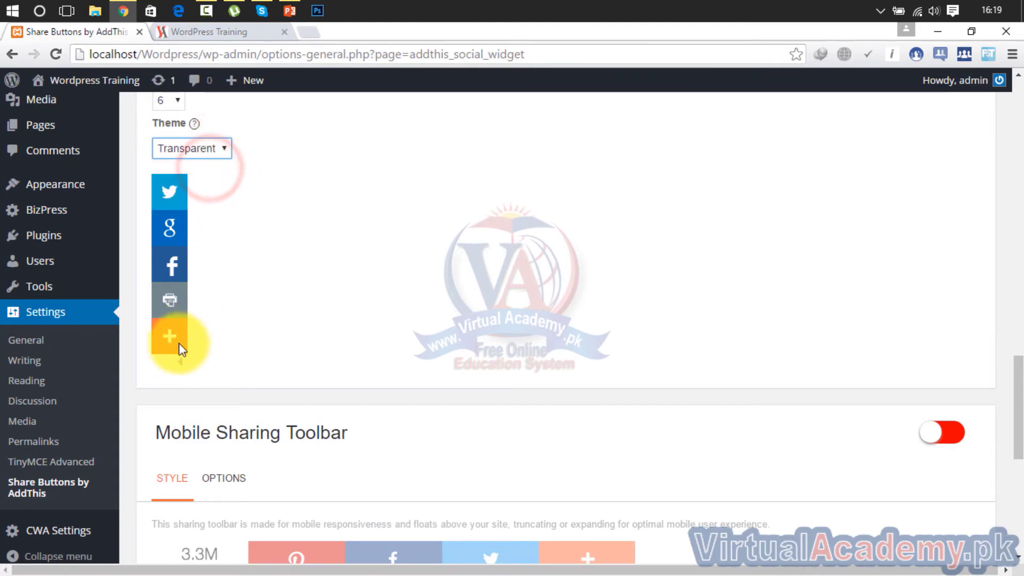
left_click(178, 363)
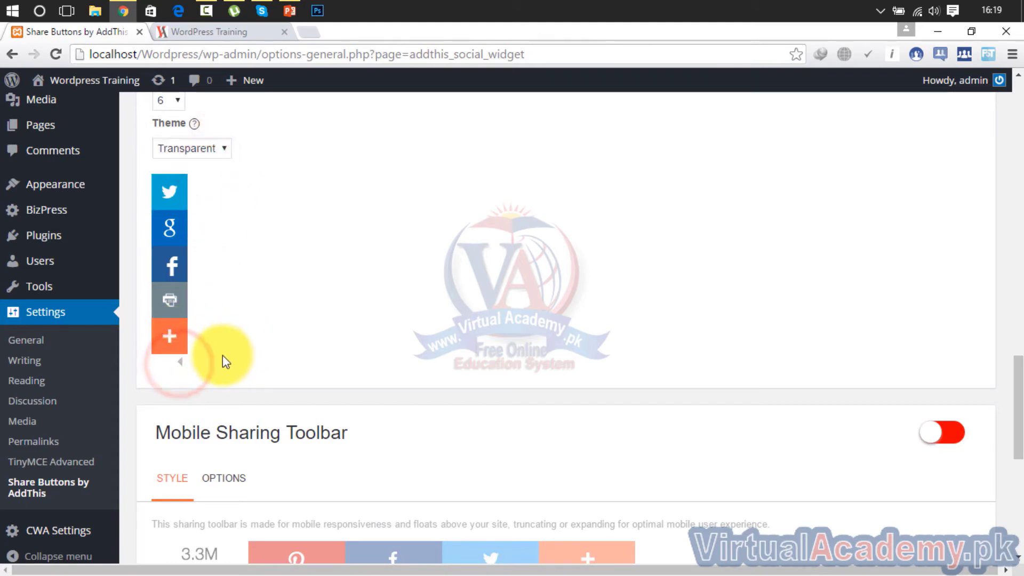
Save the AddThis sharing settings and reload the site's homepage to look for the sharing sidebar
left_click_drag(1020, 409, 1019, 105)
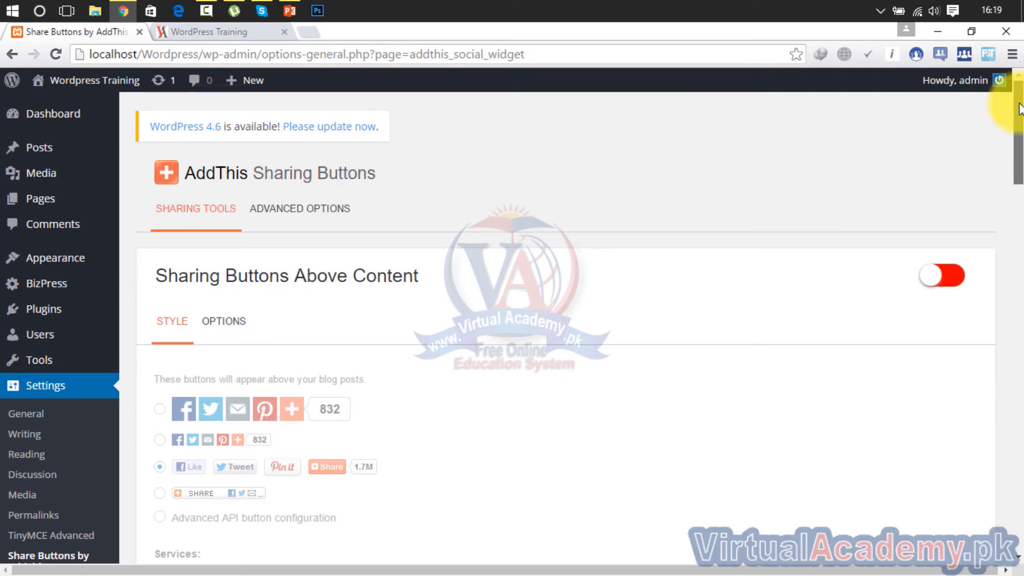
left_click_drag(1019, 106, 1018, 555)
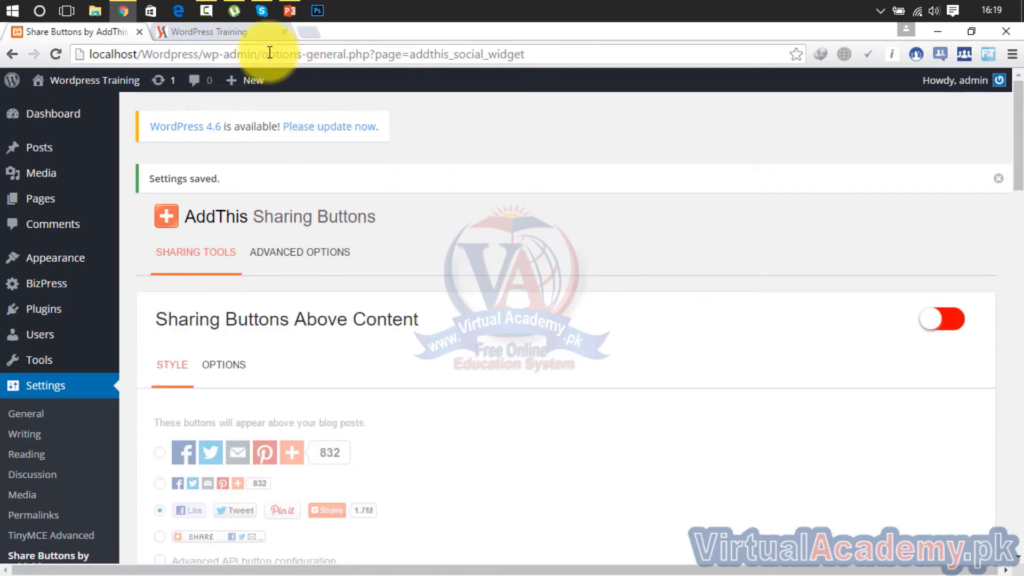
left_click(252, 35)
left_click(57, 54)
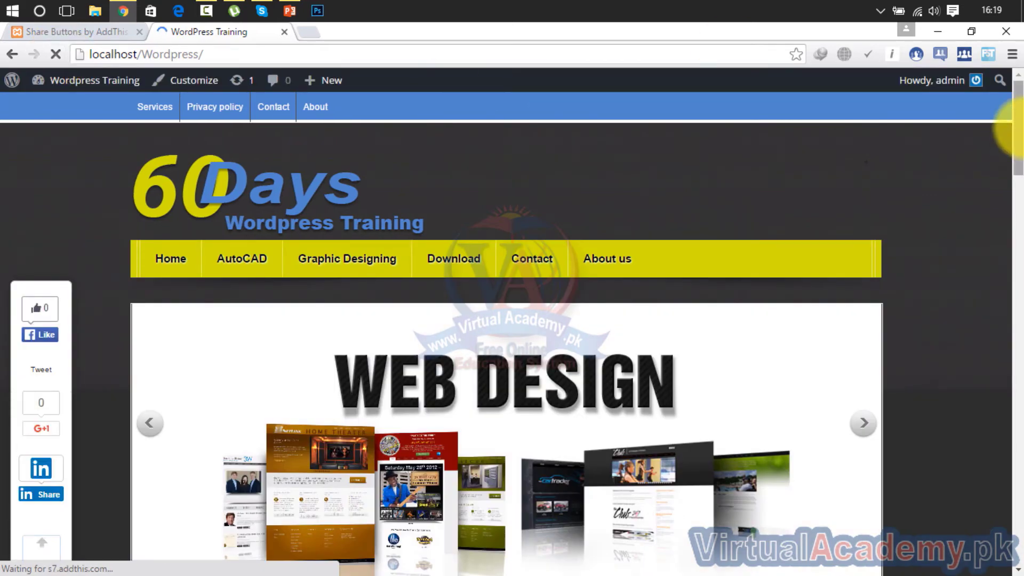
left_click_drag(1017, 128, 1017, 512)
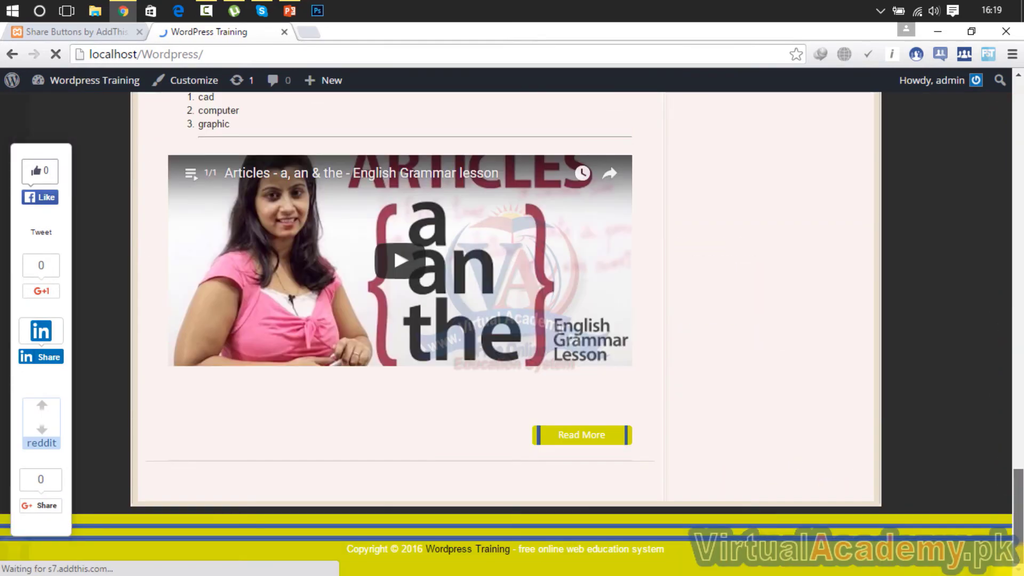
scroll(981, 354, "up", 15)
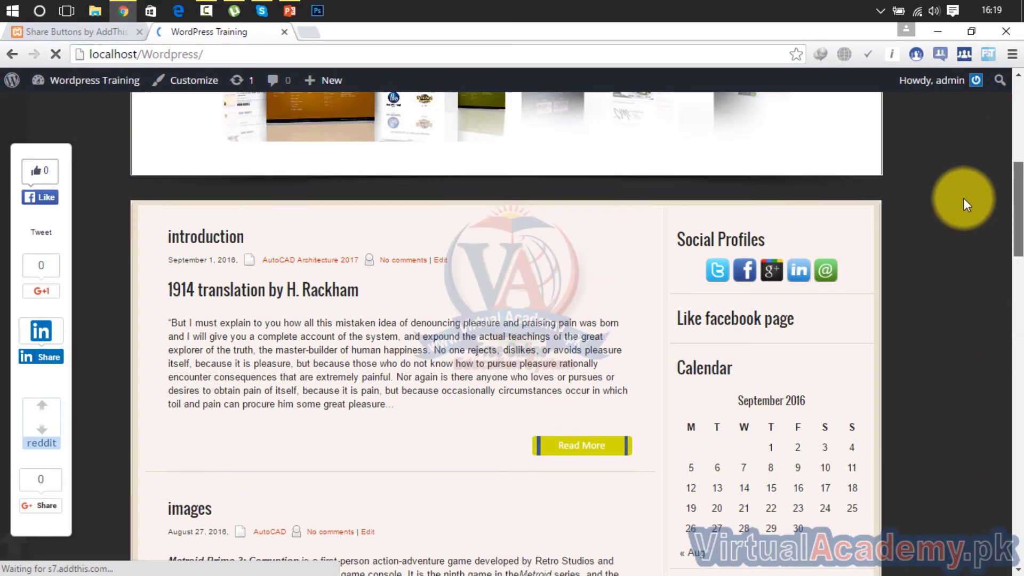
scroll(960, 160, "up", 6)
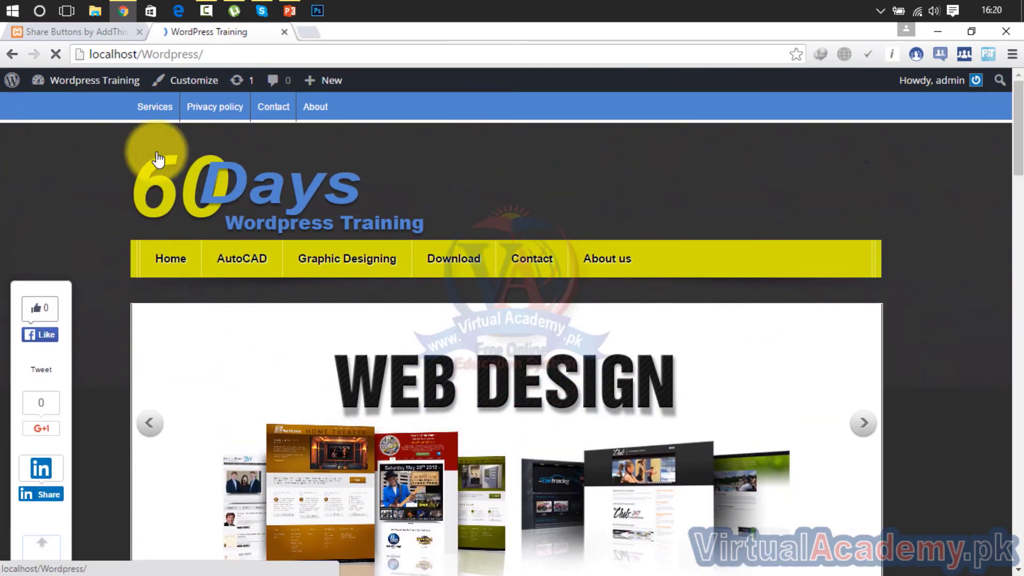
Return to the AddThis plugin settings and save the sharing changes again
left_click(85, 30)
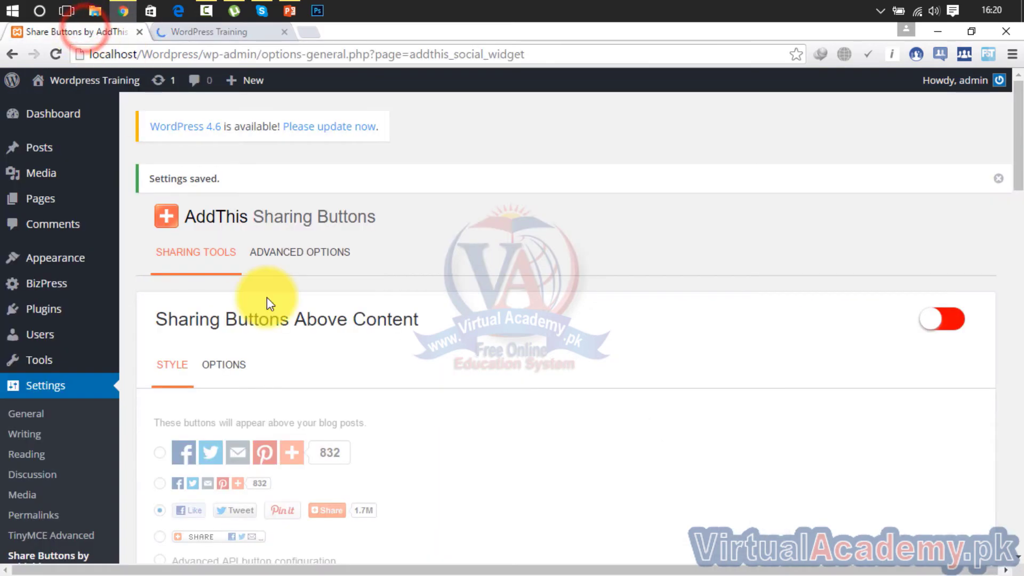
left_click_drag(1015, 143, 1012, 557)
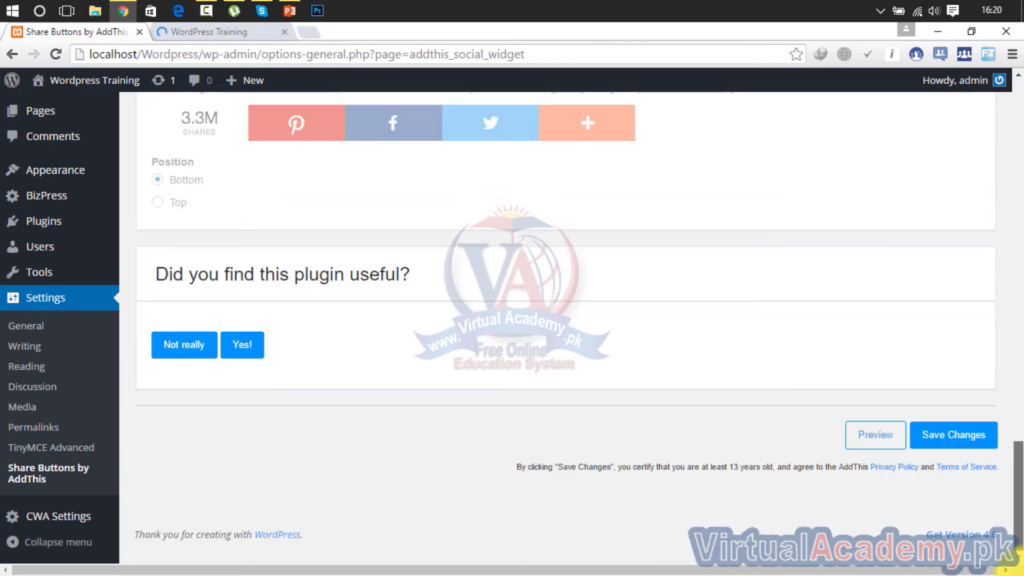
left_click(939, 440)
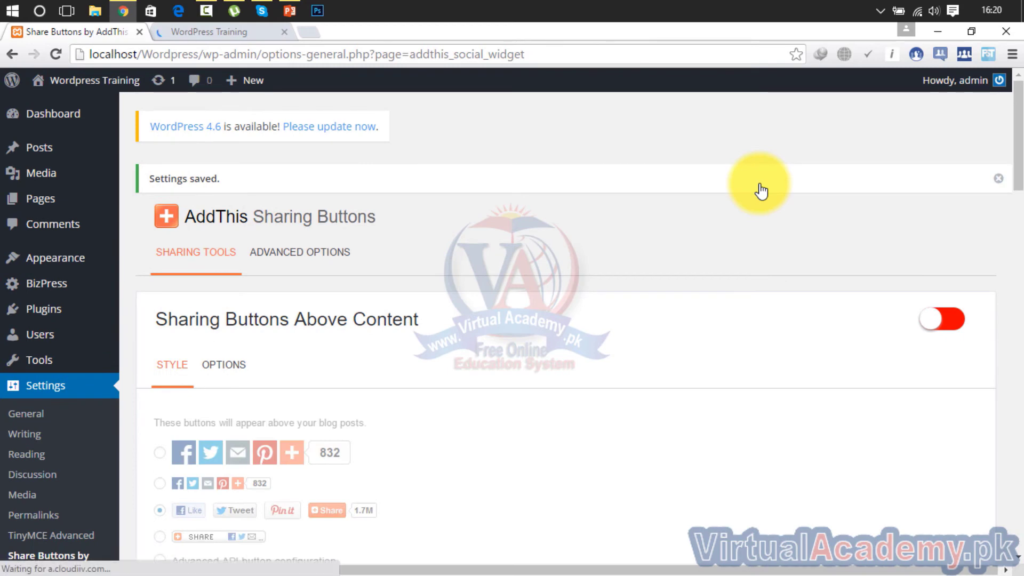
left_click_drag(1015, 172, 1015, 557)
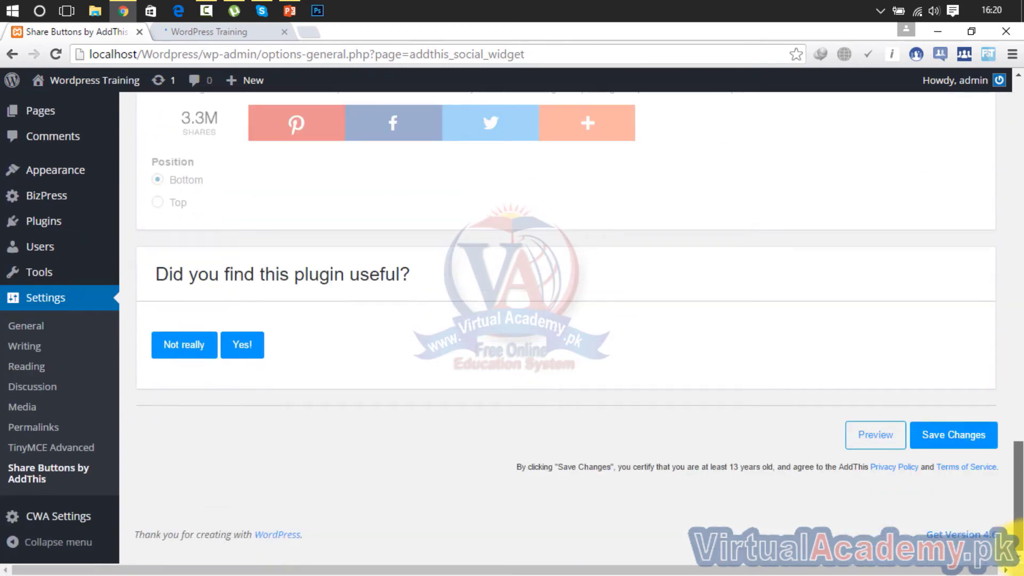
Preview the AddThis sharing sidebar on the site, close the preview and save the sharing settings
left_click(872, 434)
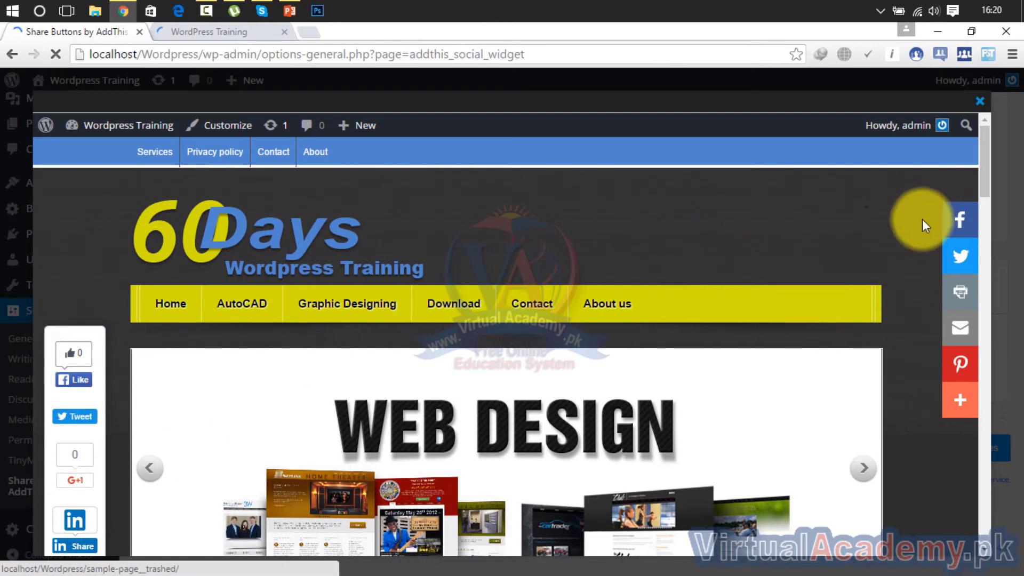
left_click(980, 102)
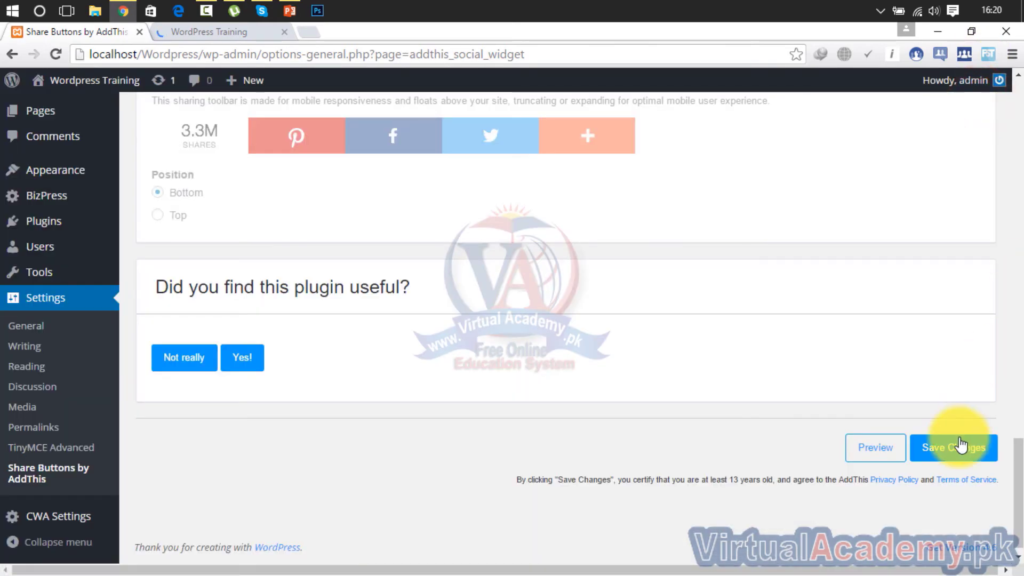
left_click(958, 444)
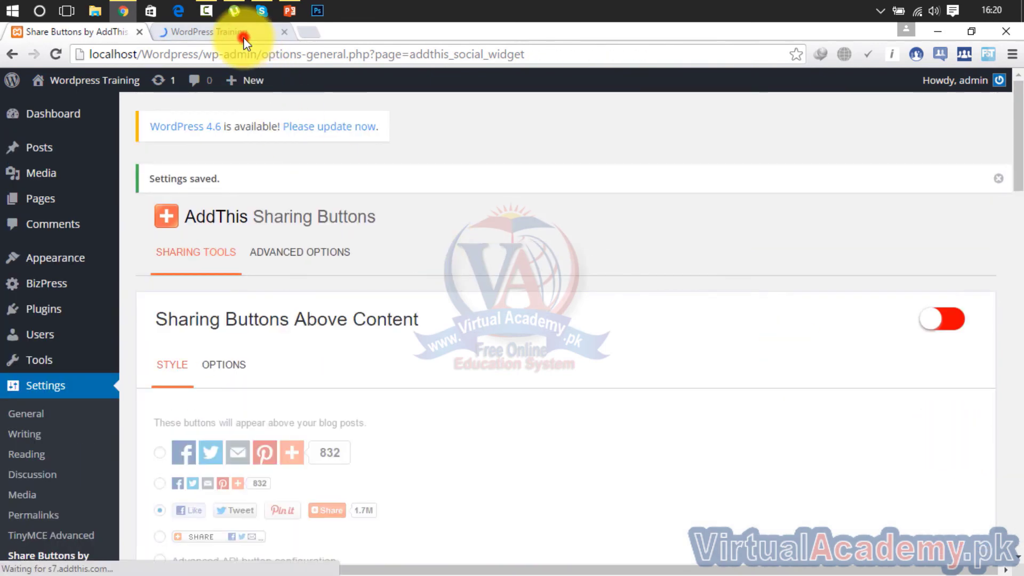
On the site's homepage, expand the sharing sidebar's additional services, then check the sidebar while moving through the page
left_click(243, 38)
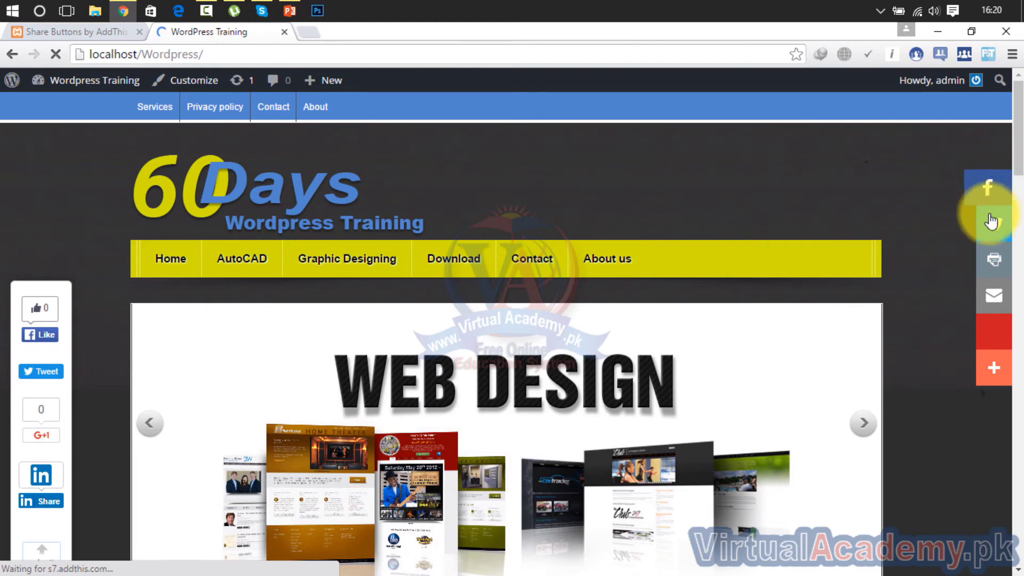
left_click(986, 373)
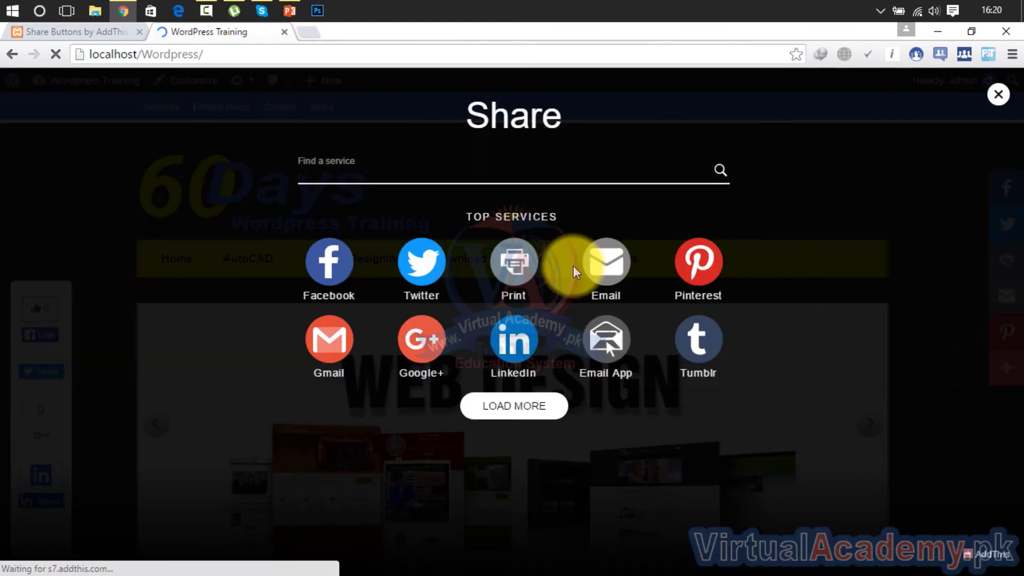
left_click(477, 381)
left_click(500, 414)
left_click(1005, 357)
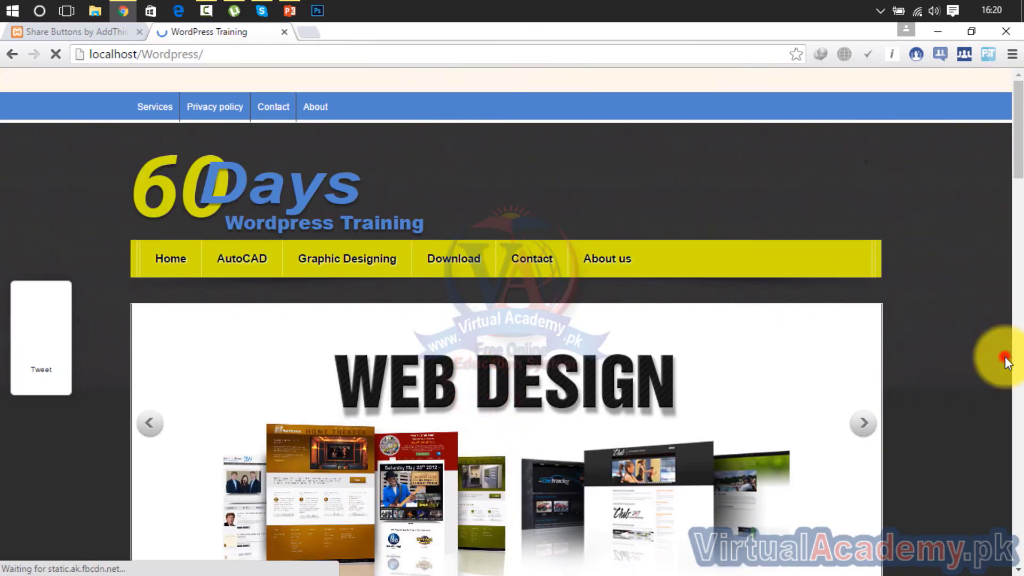
mouse_move(1013, 142)
left_mouse_down()
mouse_move(1018, 455)
mouse_move(1007, 126)
left_mouse_up()
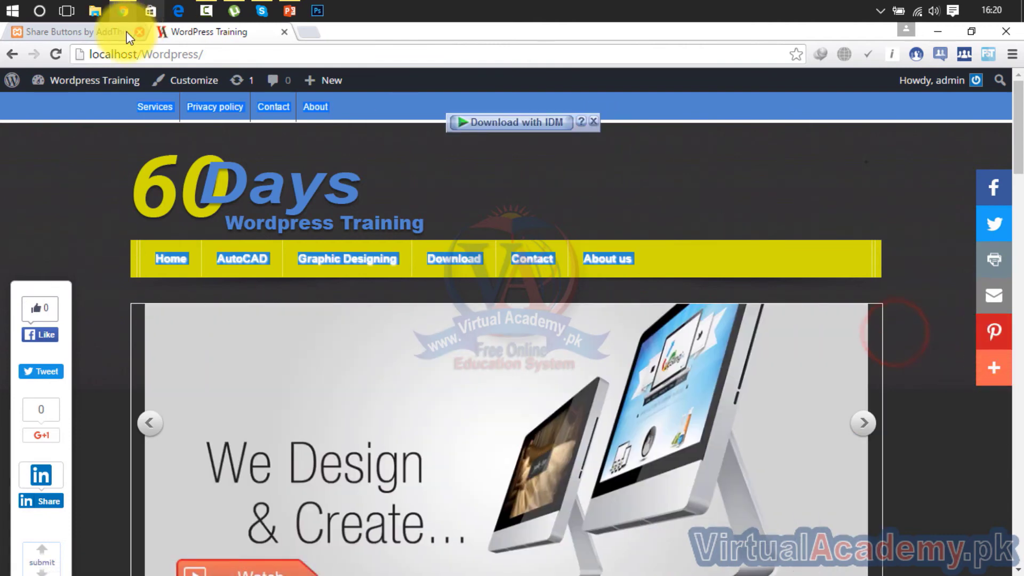
In BizPress's Social Buttons settings, turn off Show social box and save the theme settings
left_click(109, 33)
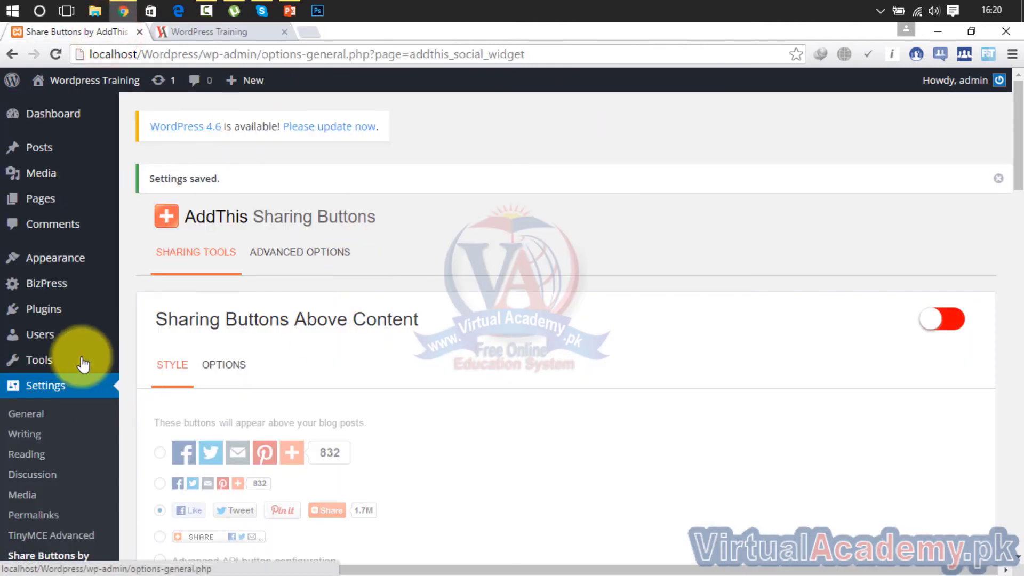
left_click(49, 281)
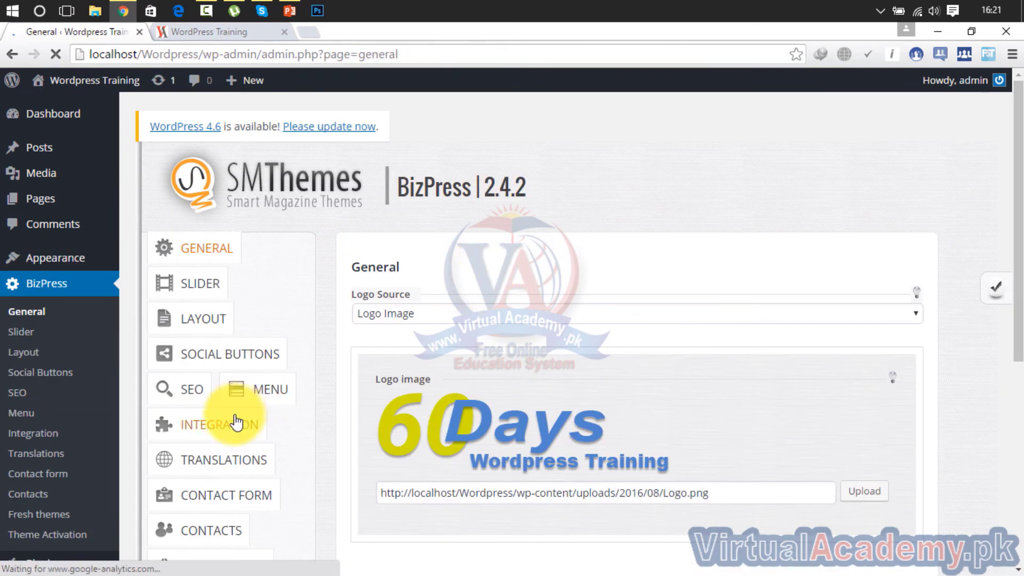
left_click(196, 361)
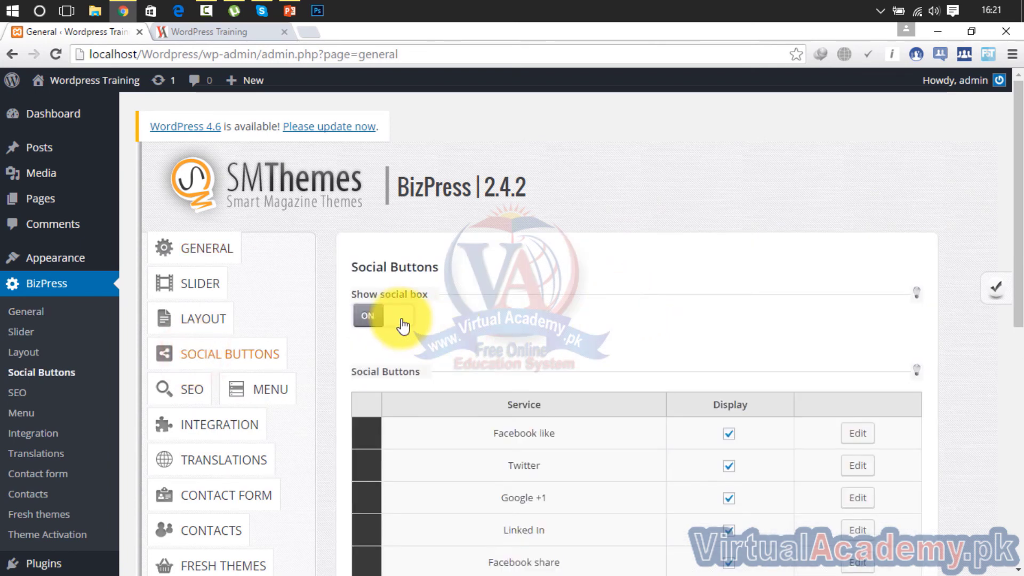
left_click(995, 288)
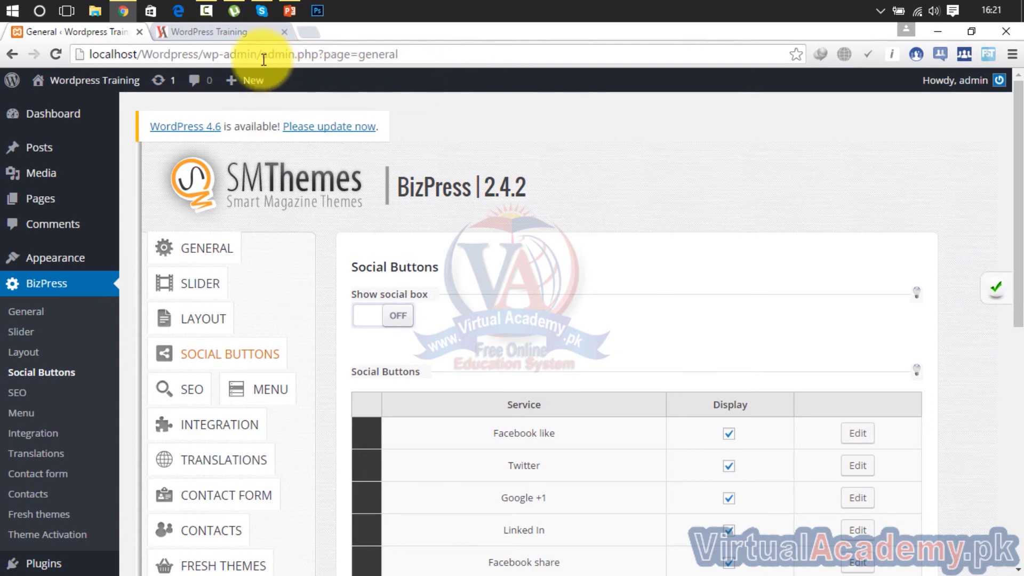
Reload the site's homepage and check which social sharing buttons are displayed along the page
left_click(233, 33)
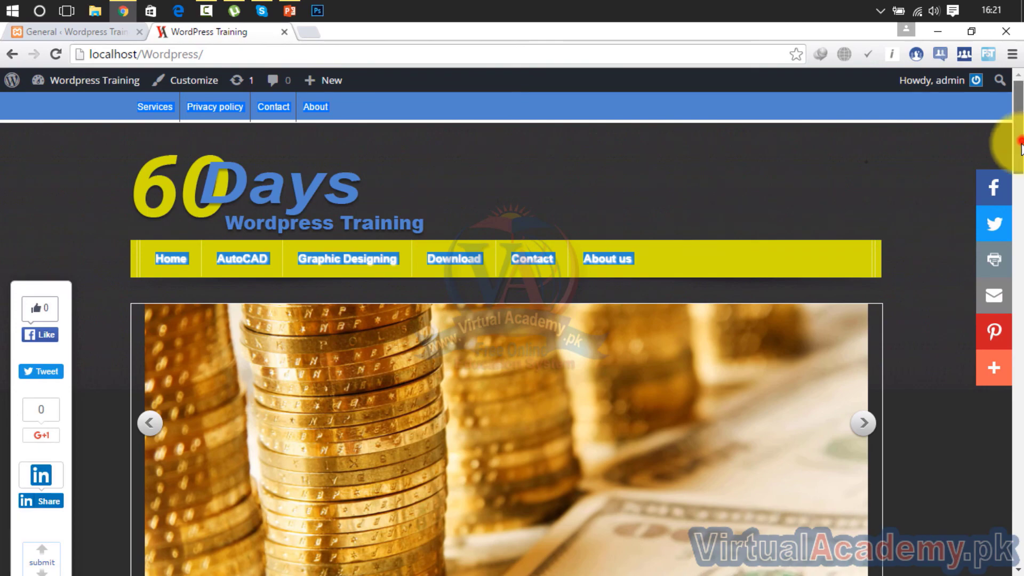
mouse_move(1020, 147)
left_mouse_down()
mouse_move(1011, 512)
mouse_move(1016, 160)
mouse_move(1002, 143)
left_mouse_up()
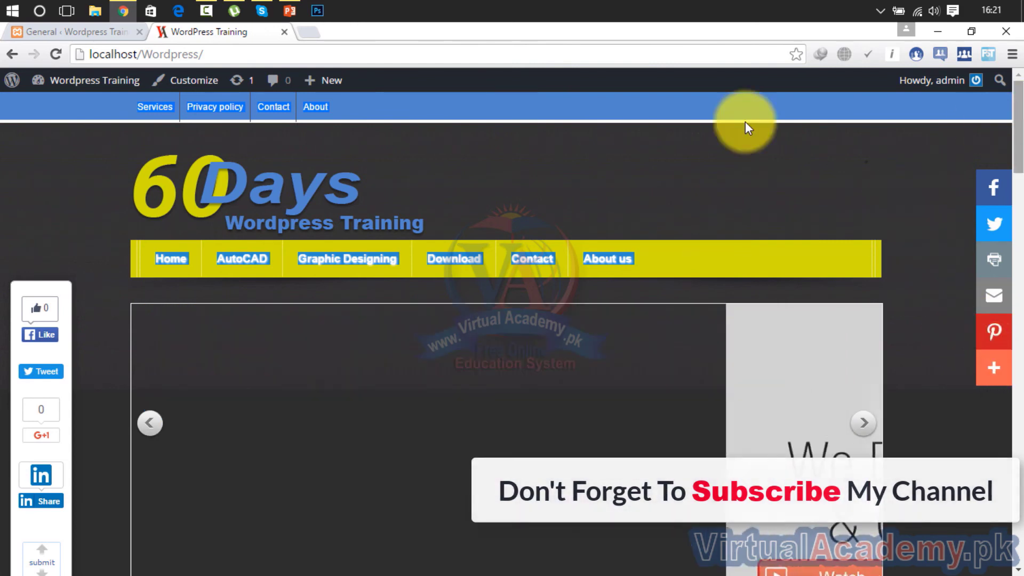
left_click(55, 54)
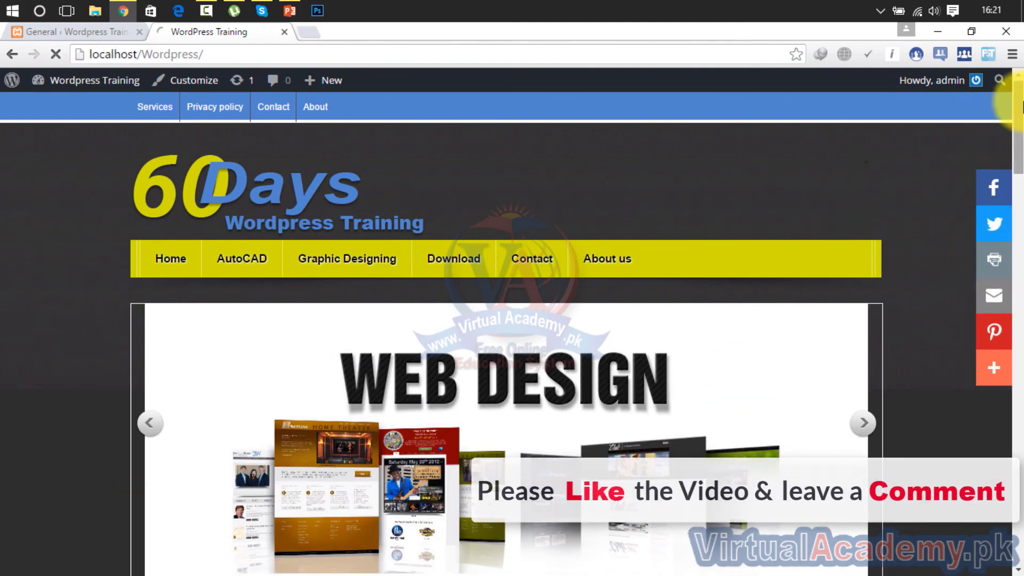
left_click_drag(1018, 105, 1005, 80)
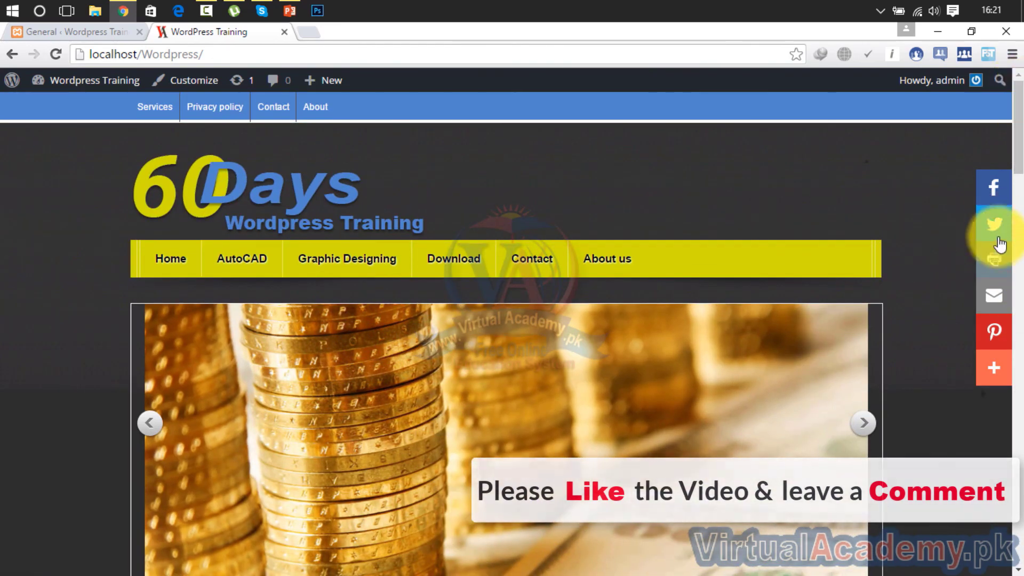